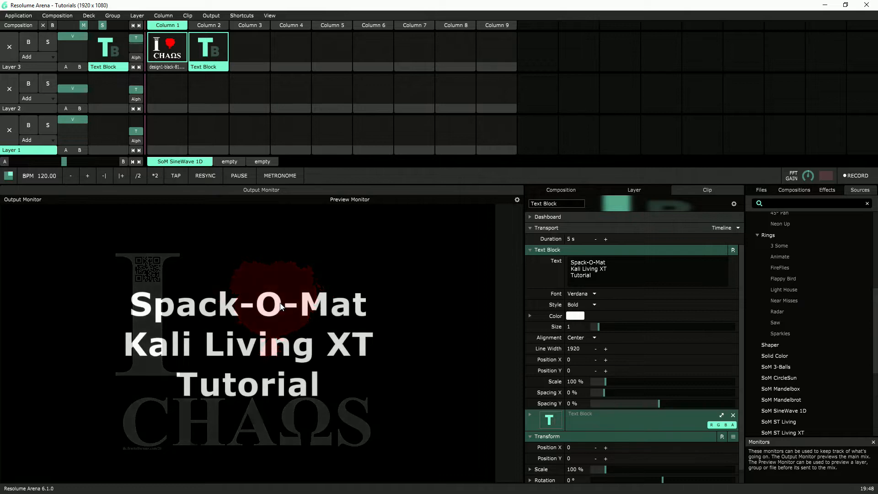
Load the SoM ST Living XT source into Layer 1, column 2, and play the clip
scroll(807, 288, "down", 2)
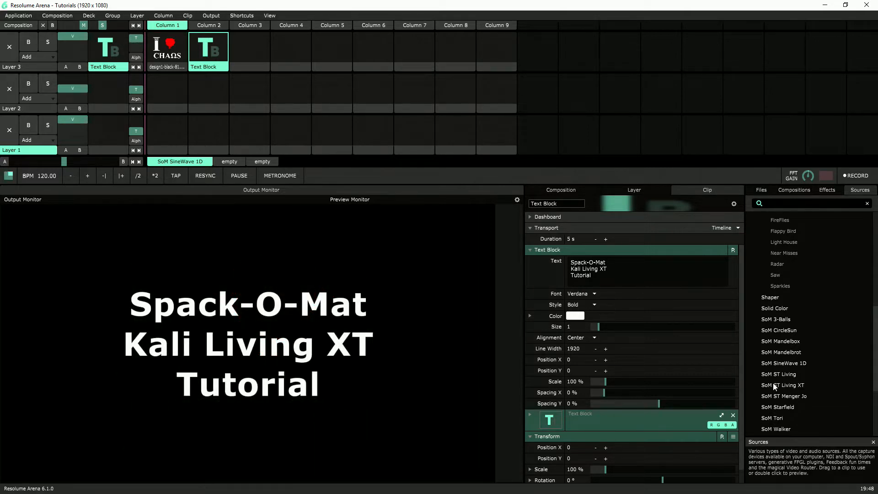
left_click_drag(790, 388, 207, 130)
left_click(207, 130)
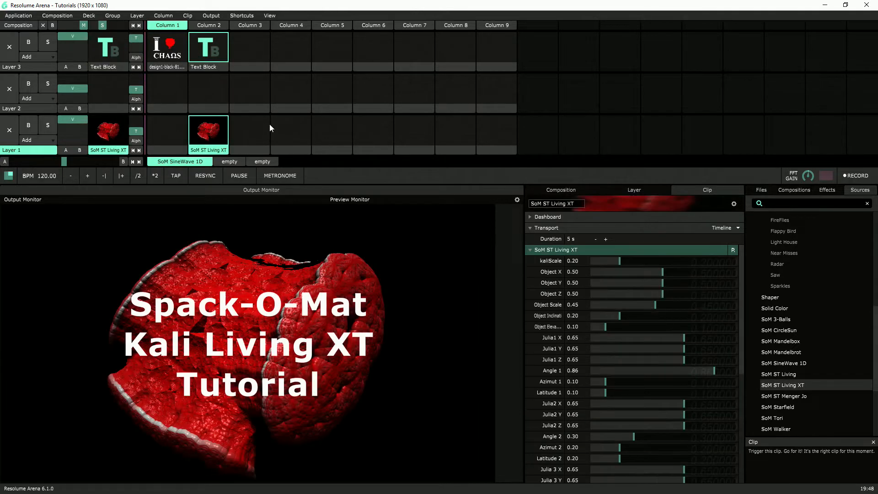
Clear the text block from Layer 3's output and set Julia1 Y to 0.66 on the SoM ST Living XT clip
left_click(257, 43)
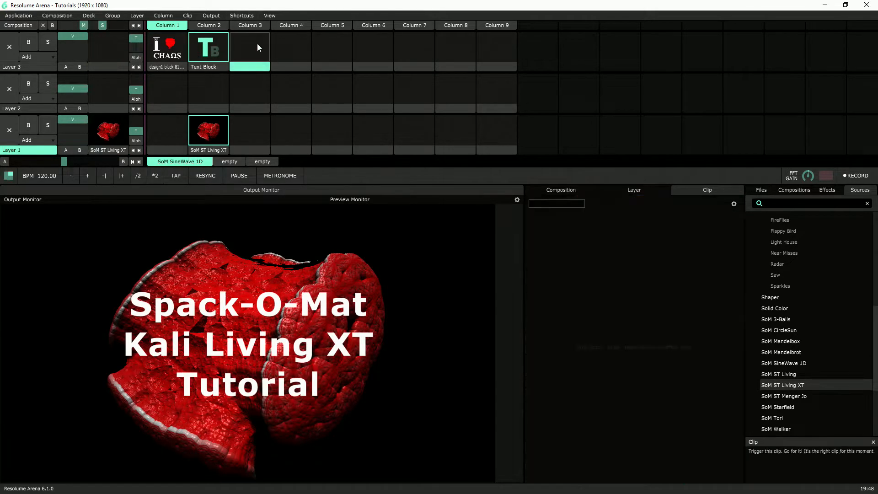
left_click(204, 136)
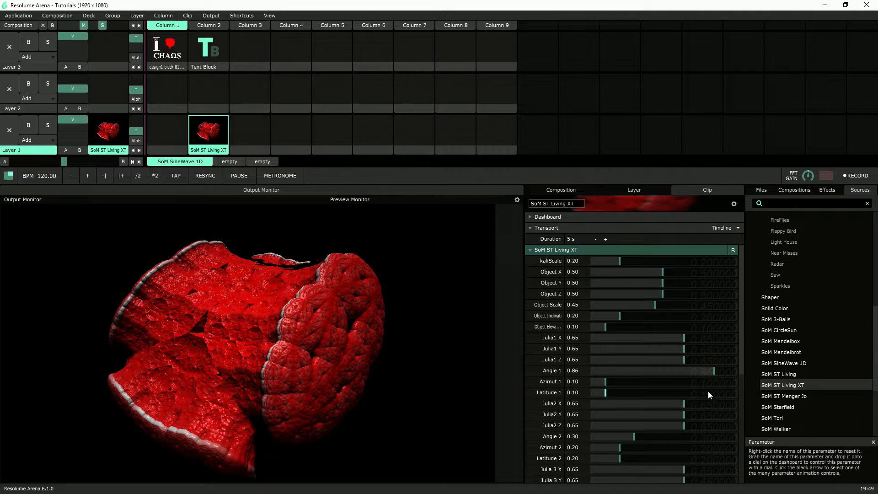
mouse_move(684, 351)
left_mouse_down()
mouse_move(634, 349)
mouse_move(709, 350)
mouse_move(627, 352)
mouse_move(686, 353)
left_mouse_up()
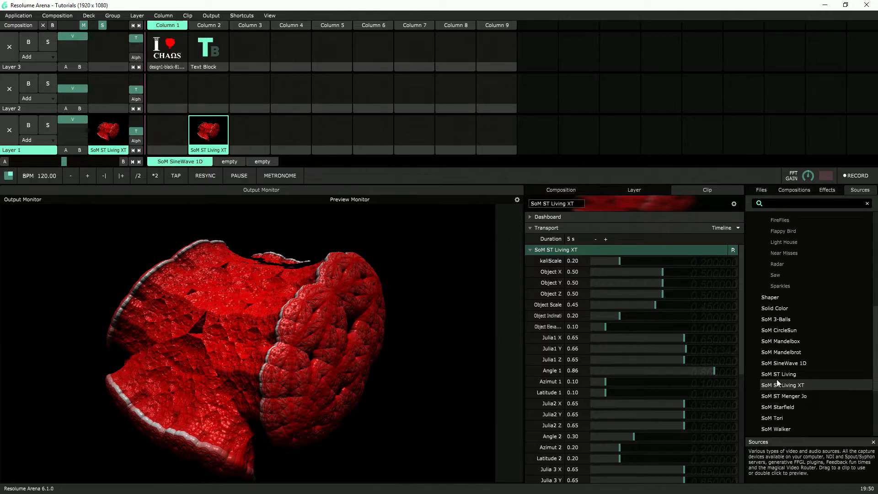
Load the SoM ST Living source into Layer 1, column 3, play it, and set its Speed to 0
left_click_drag(780, 372, 247, 129)
left_click(601, 252)
left_click(592, 250)
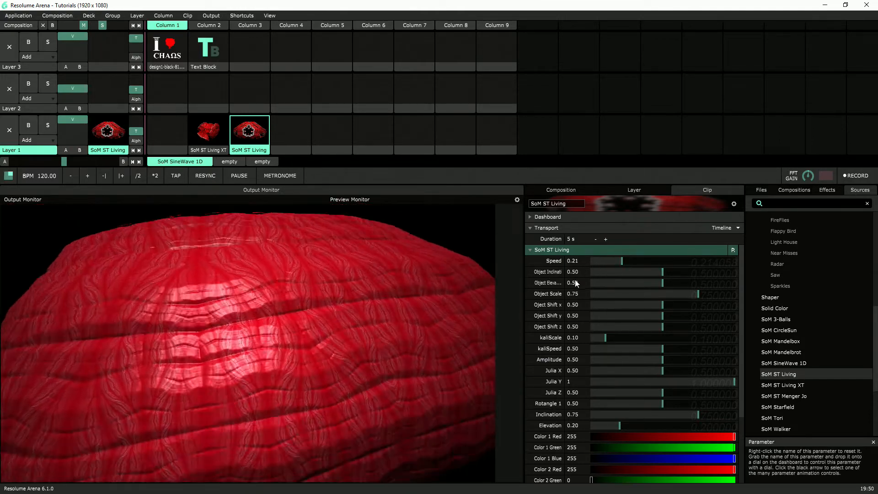
left_click_drag(622, 260, 577, 258)
Clear the SoM ST Living clip from Layer 1 and play the SoM ST Living XT clip again
right_click(256, 149)
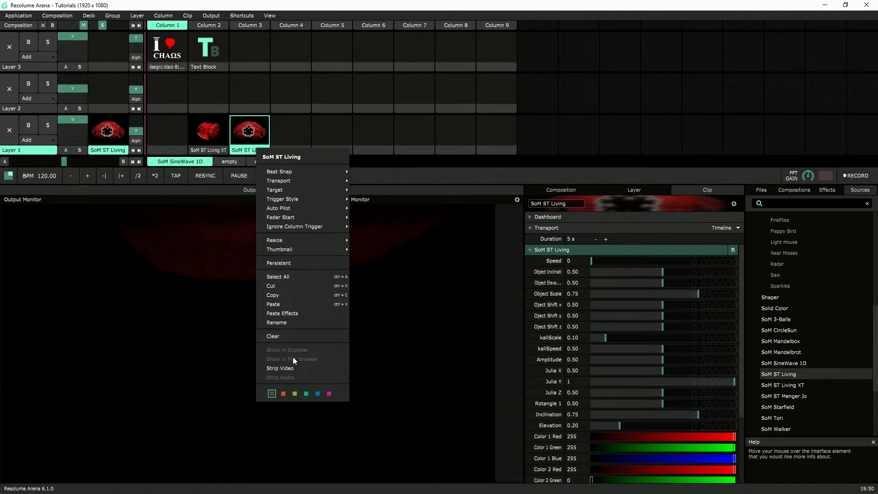
left_click(289, 339)
left_click(221, 128)
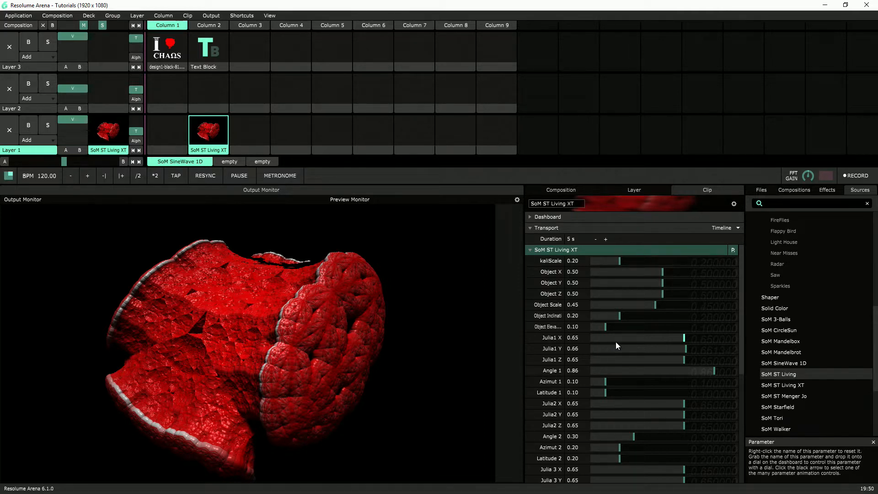
Set the clip's Julia2 X to 0.60, Angle 1 to 0.74 and Azimut 1 to 0.39
mouse_move(684, 403)
left_mouse_down()
mouse_move(635, 404)
mouse_move(675, 407)
left_mouse_up()
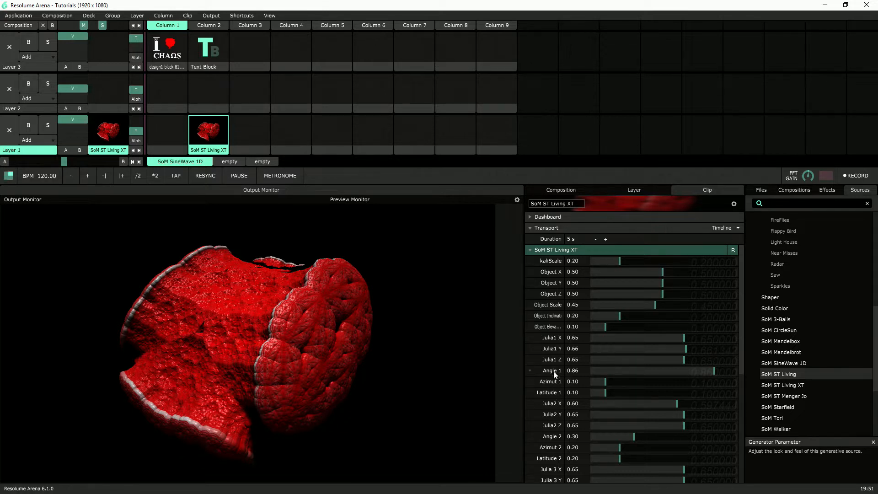
mouse_move(706, 372)
left_mouse_down()
mouse_move(616, 372)
mouse_move(698, 377)
left_mouse_up()
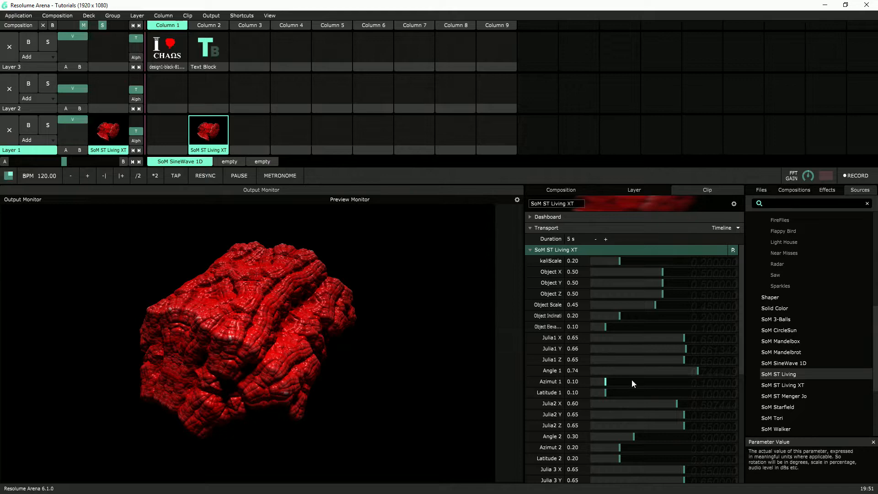
left_click_drag(608, 382, 647, 382)
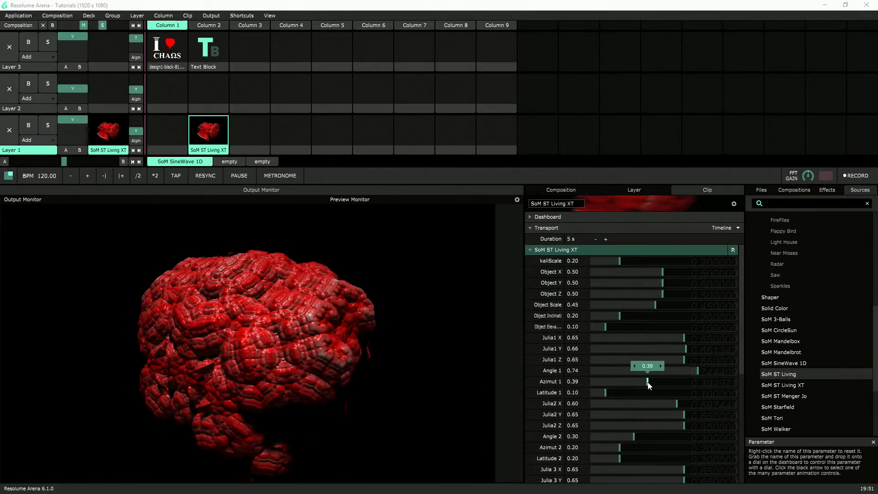
Try Angle 1 at 0.02, at 0.91 and with Timeline animation, and return it to Basic control
left_click_drag(697, 370, 594, 378)
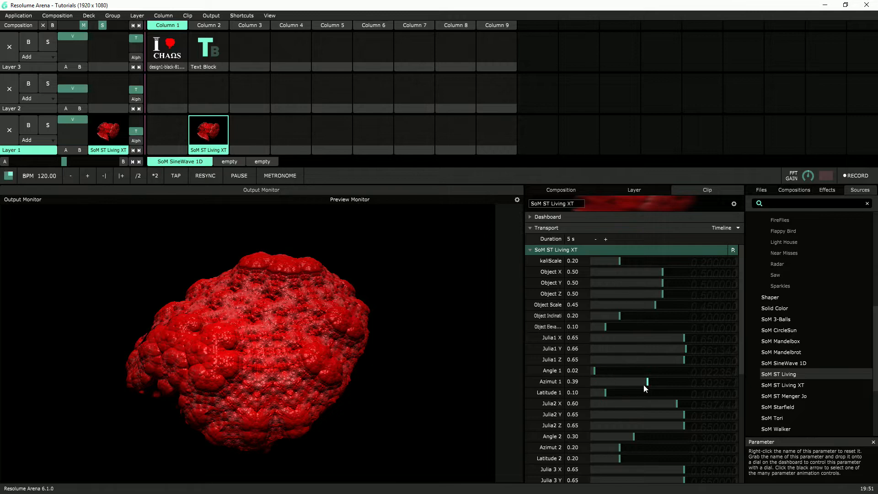
left_click_drag(595, 371, 723, 377)
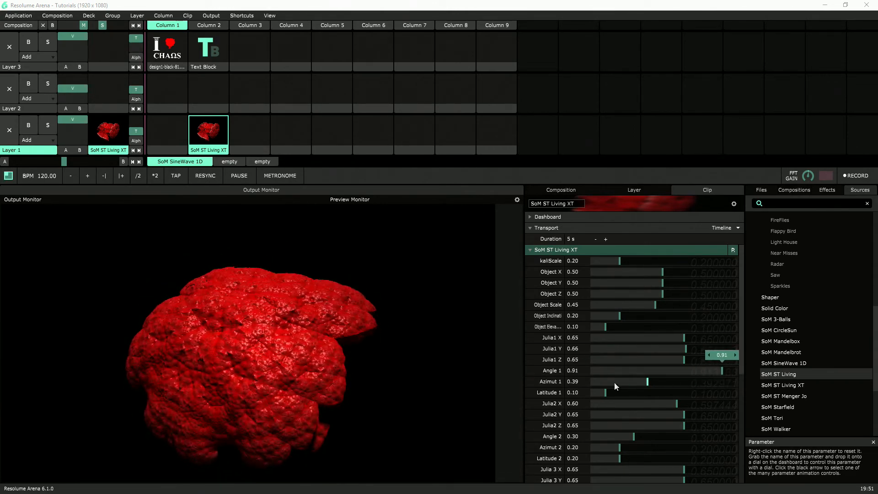
right_click(530, 369)
left_click(500, 298)
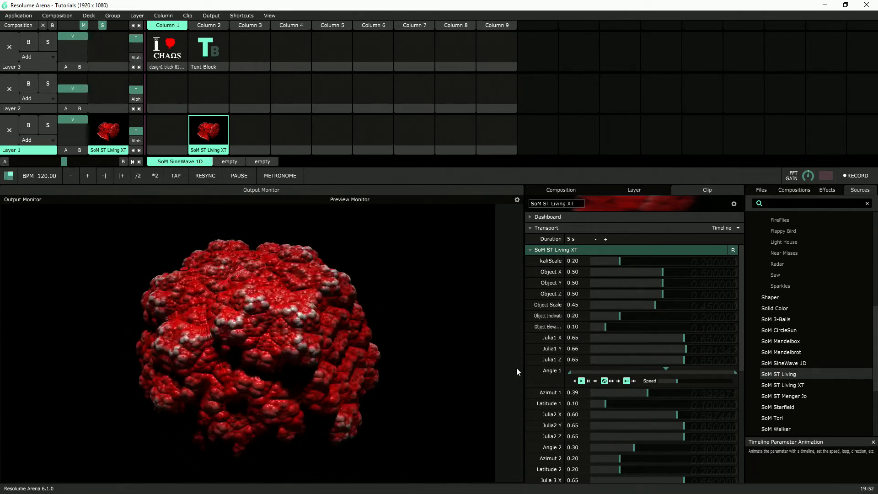
right_click(529, 370)
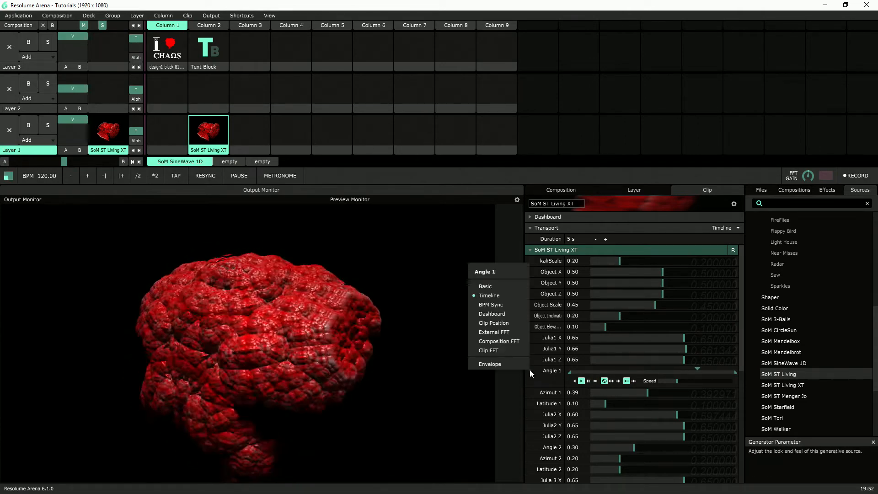
left_click(508, 285)
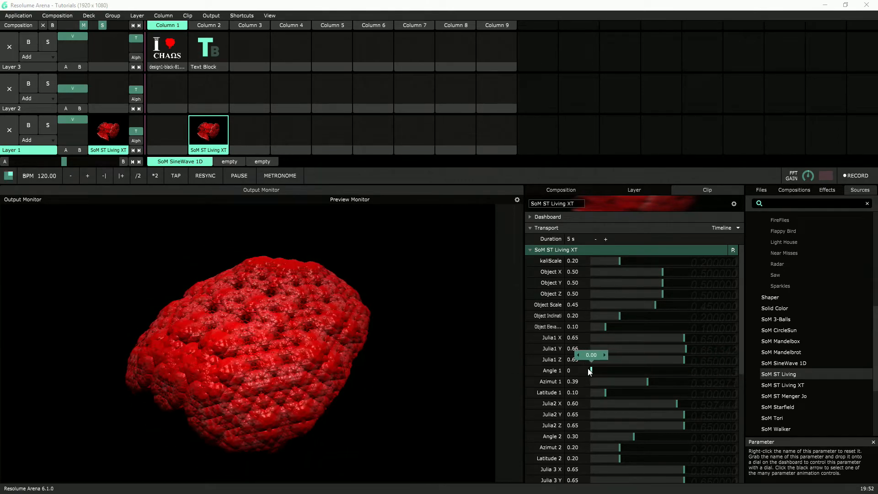
Set Angle 1 to 0.04, Object Inclination to 0.58 and kaliScale to 0.21
left_click_drag(590, 369, 597, 369)
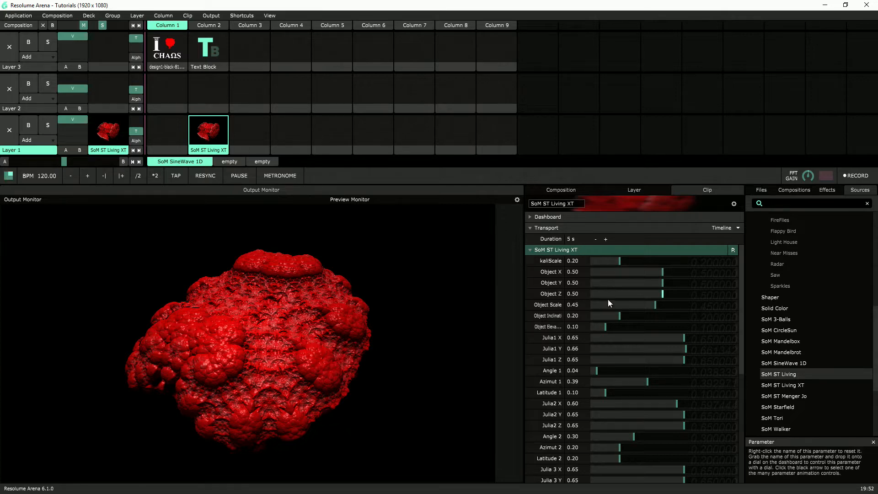
left_click_drag(625, 320, 673, 315)
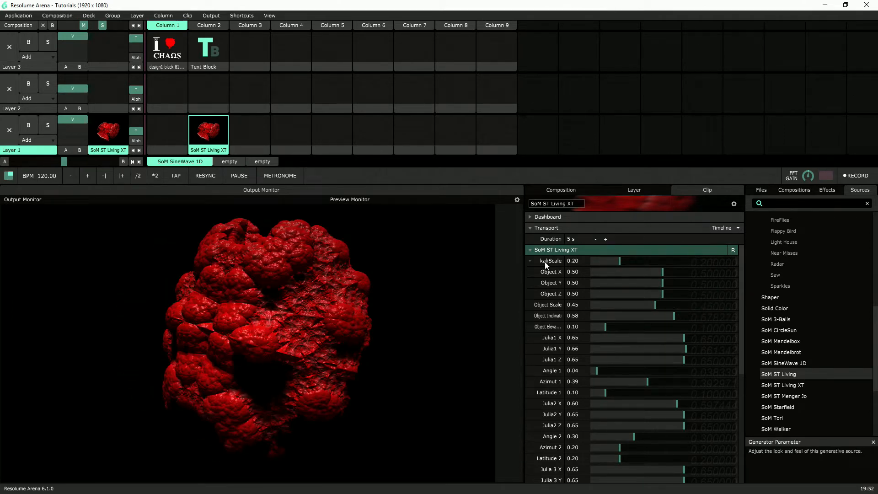
mouse_move(619, 260)
left_mouse_down()
mouse_move(632, 262)
mouse_move(590, 258)
mouse_move(622, 265)
left_mouse_up()
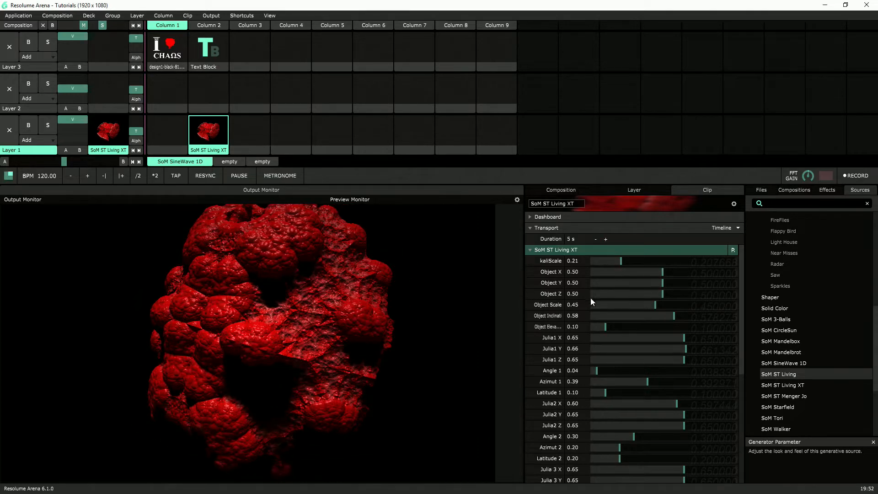
Set Object Y to 0.58, Object Z to 0.47, Object Scale to 0.45, Object Inclination to 0.24 and Object Elevation to 0.61
left_click_drag(658, 273, 675, 283)
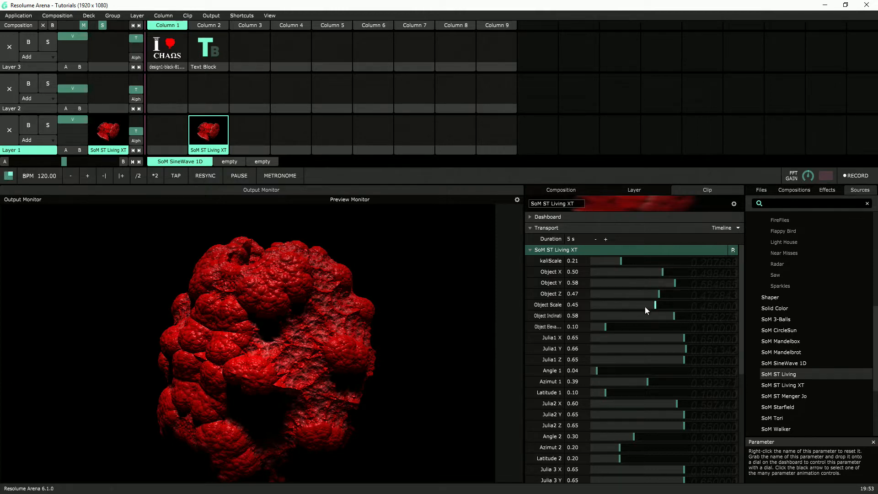
mouse_move(651, 306)
left_mouse_down()
mouse_move(626, 307)
mouse_move(697, 311)
mouse_move(632, 312)
mouse_move(656, 314)
left_mouse_up()
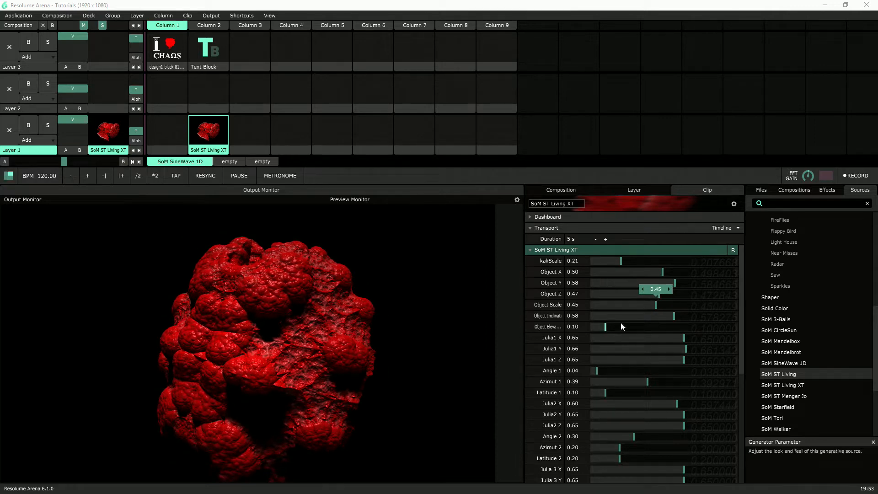
mouse_move(678, 316)
left_mouse_down()
mouse_move(598, 323)
mouse_move(751, 320)
mouse_move(569, 335)
mouse_move(696, 342)
mouse_move(619, 347)
mouse_move(641, 325)
mouse_move(750, 325)
mouse_move(584, 331)
mouse_move(806, 333)
mouse_move(678, 330)
left_mouse_up()
Animate Object Elevation with Timeline and add an envelope with a linear point of value 1 at 52.25 % phase
left_click(531, 327)
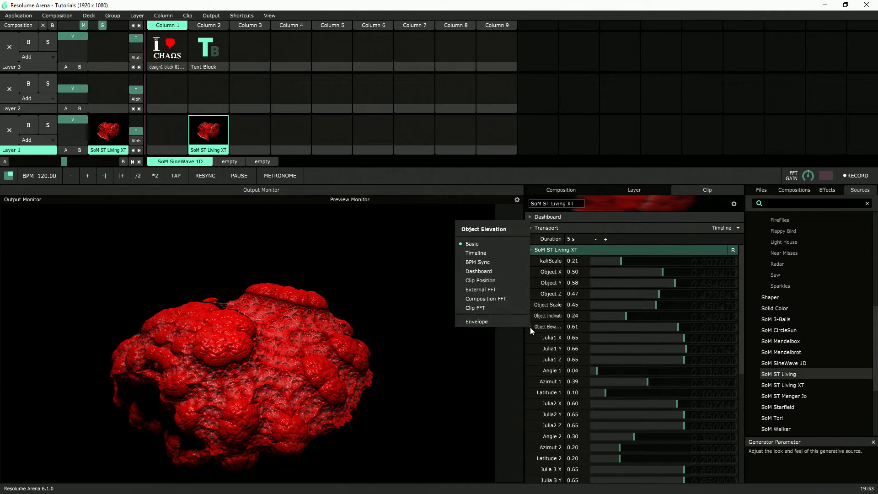
left_click(492, 255)
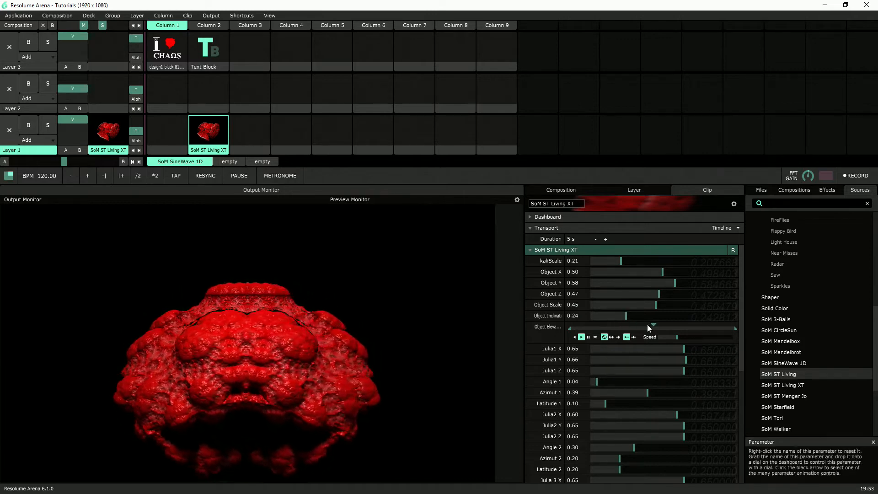
left_click(530, 326)
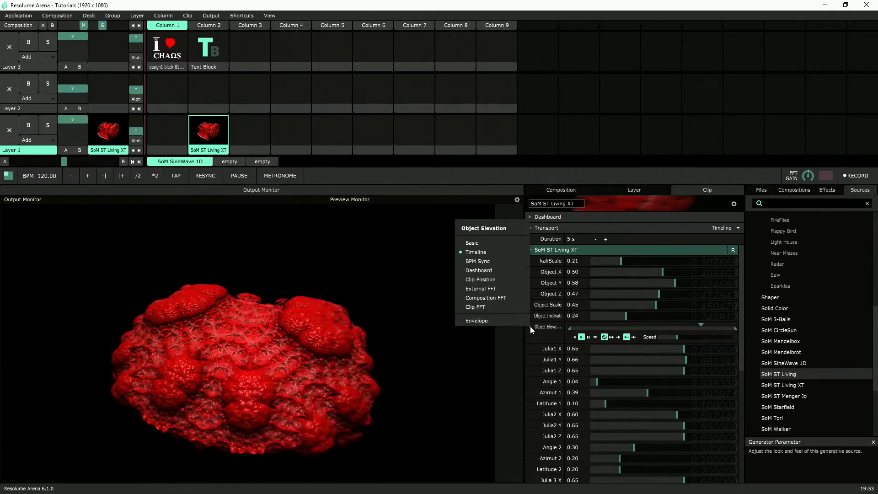
left_click(506, 321)
left_click_drag(638, 377, 660, 346)
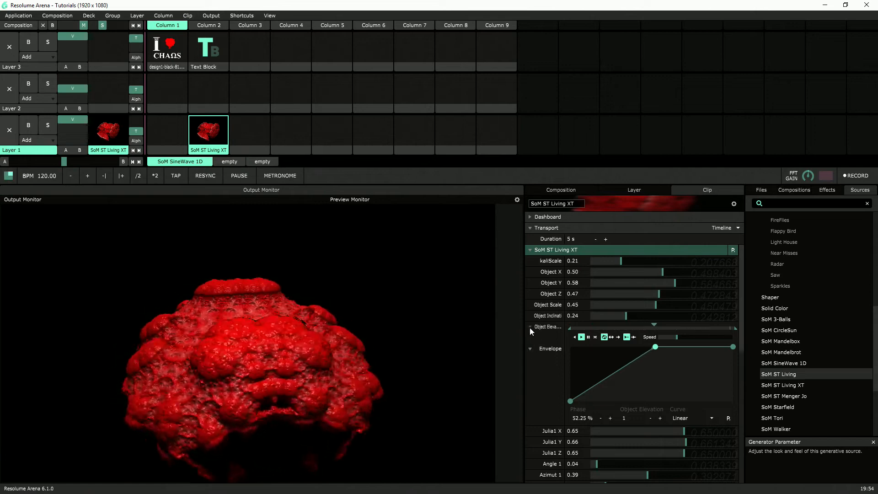
Remove the envelope from Object Elevation and return the parameter to Basic control
left_click(530, 328)
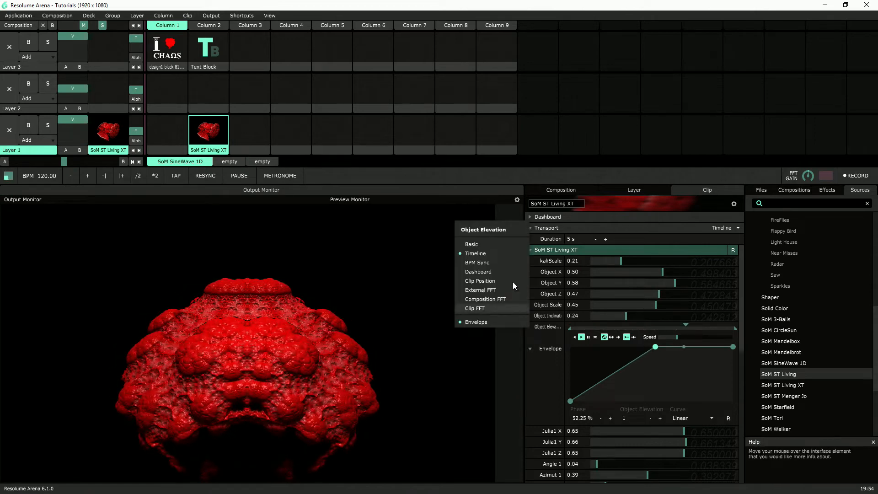
left_click(501, 323)
left_click(529, 327)
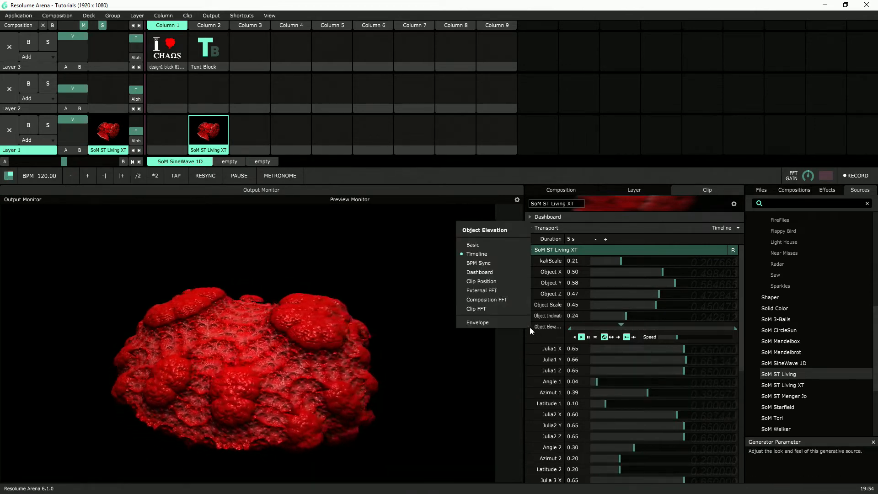
left_click(508, 246)
Set Azimut 2 to 0.41, Angle 2 to 0.46 and Julia2 X to 0.45
scroll(591, 336, "down", 2)
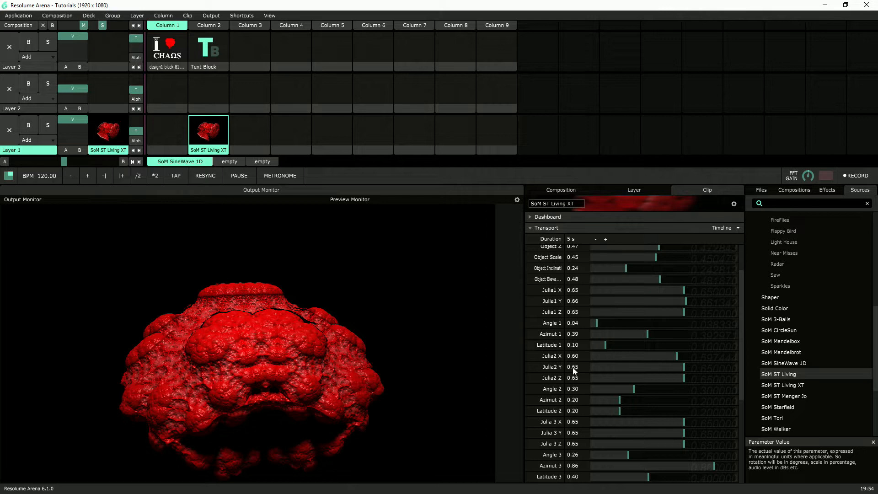
left_click_drag(632, 405, 655, 391)
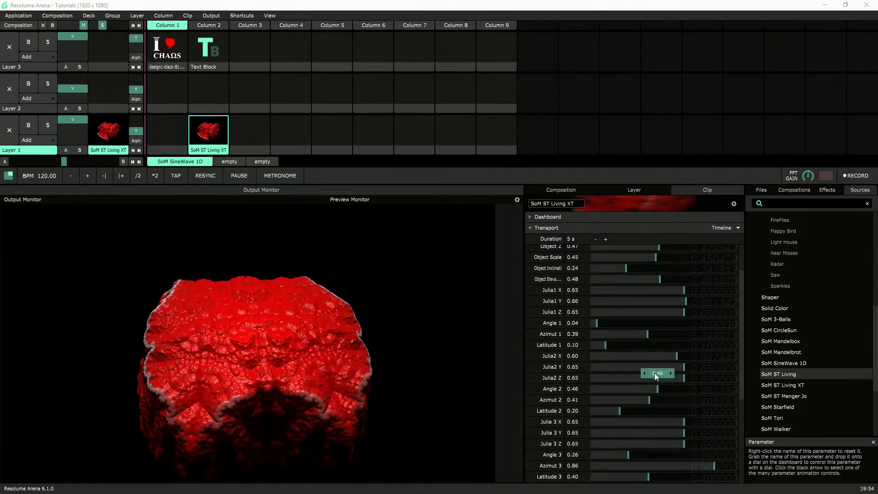
left_click(674, 360)
left_click_drag(674, 358, 651, 358)
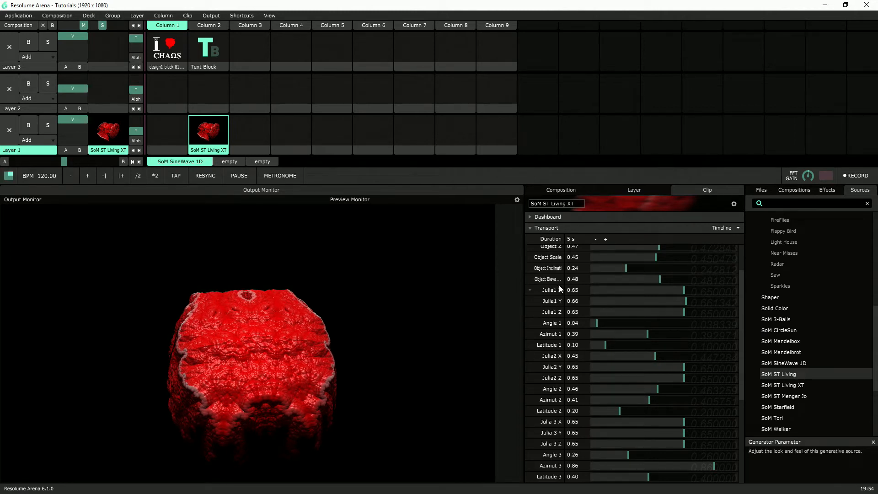
Set Julia1 X to 0.66, Julia1 Y to 0.69 and Angle 1 to 0.28
left_click_drag(603, 291, 691, 304)
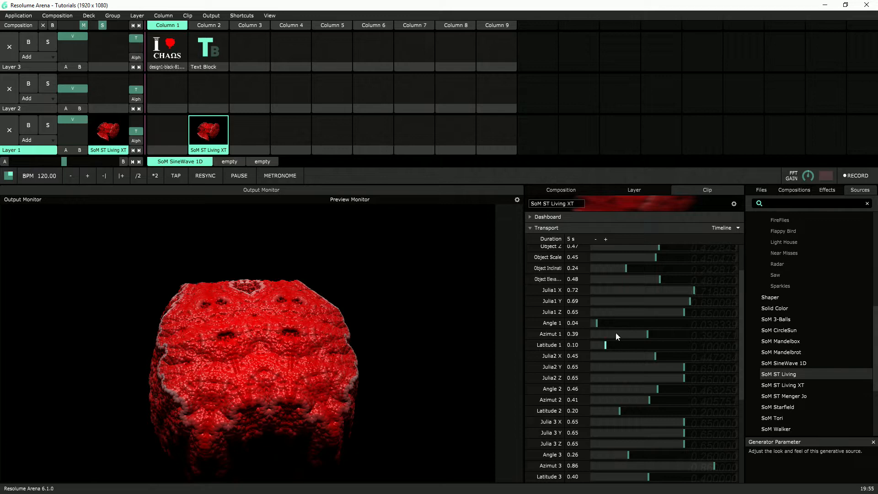
mouse_move(697, 289)
left_mouse_down()
mouse_move(651, 290)
mouse_move(686, 289)
left_mouse_up()
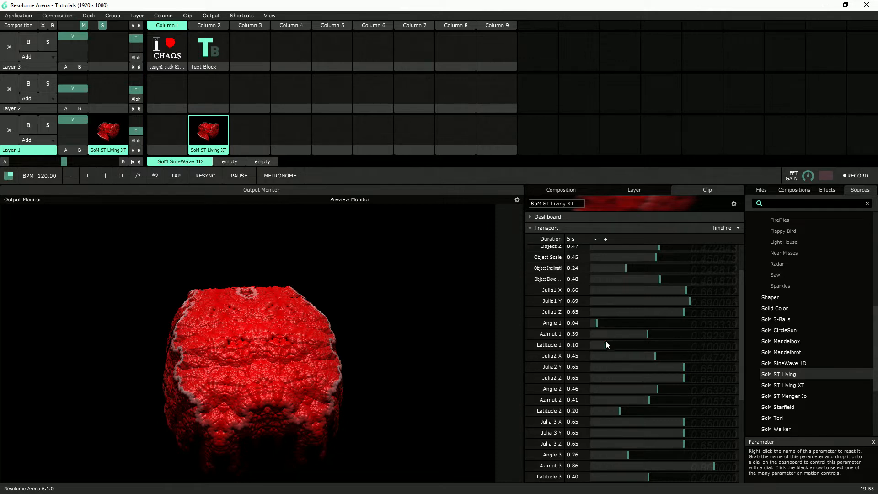
scroll(613, 380, "up", 2)
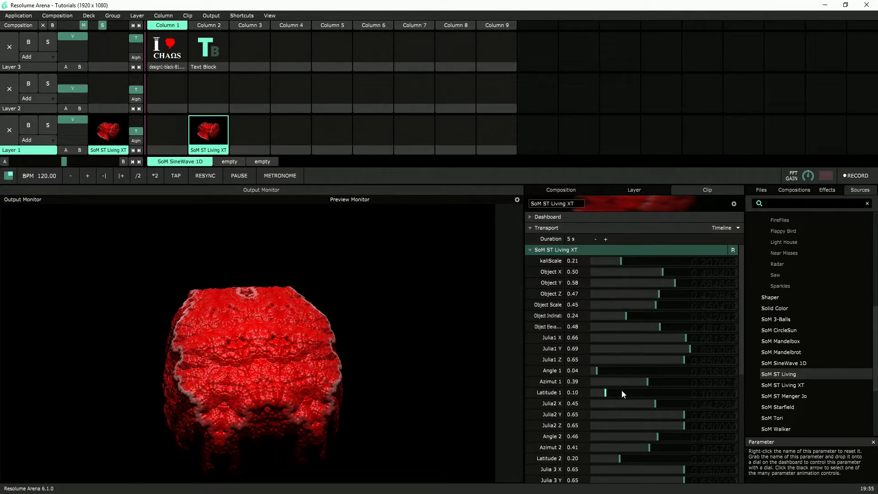
mouse_move(616, 372)
left_mouse_down()
mouse_move(608, 373)
mouse_move(650, 381)
mouse_move(633, 373)
left_mouse_up()
Raise Julia1 X and lower Julia1 Y to 0
scroll(621, 366, "down", 2)
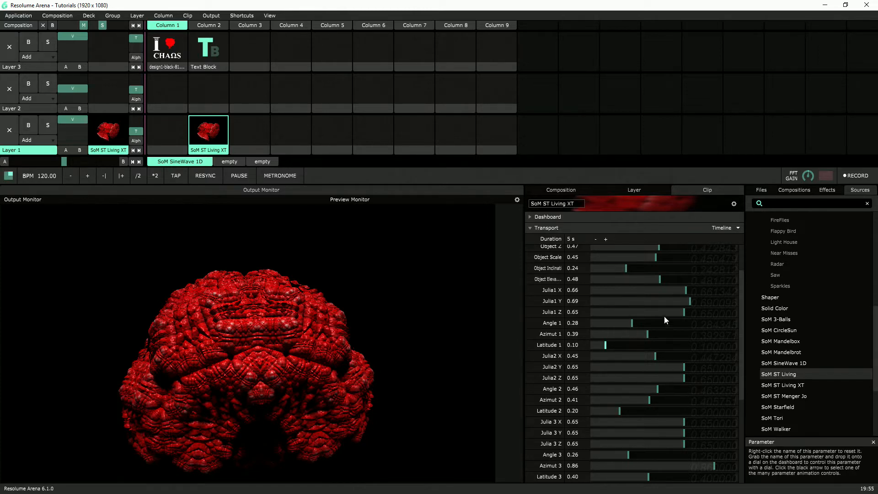
scroll(662, 343, "up", 2)
left_click_drag(675, 339, 578, 350)
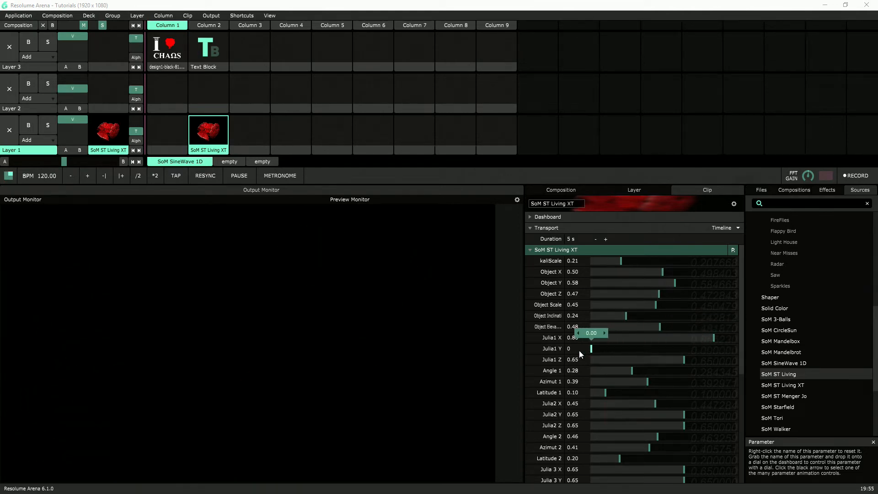
Raise Julia1 Y and Julia1 Z to 0.84, and lower Julia2 X to 0.27, Julia2 Y to 0.32 and Julia2 Z to 0.34
left_click_drag(644, 352, 712, 361)
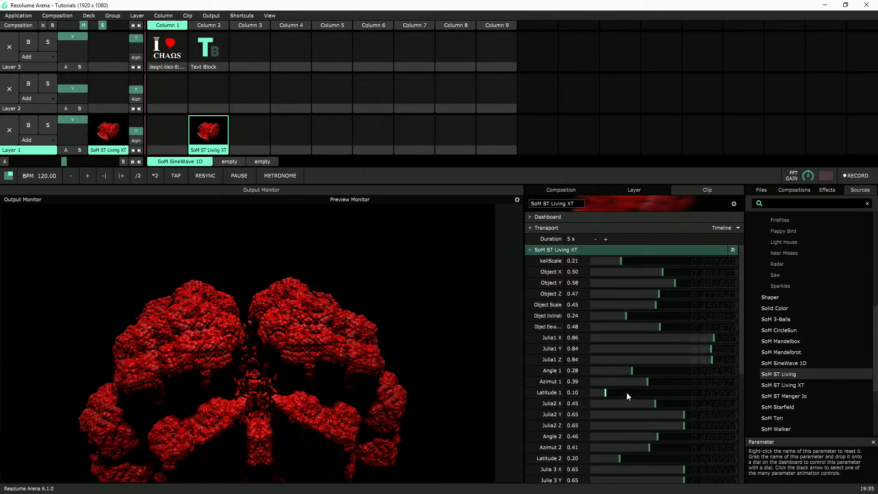
left_click_drag(641, 406, 630, 404)
left_click_drag(686, 414, 640, 426)
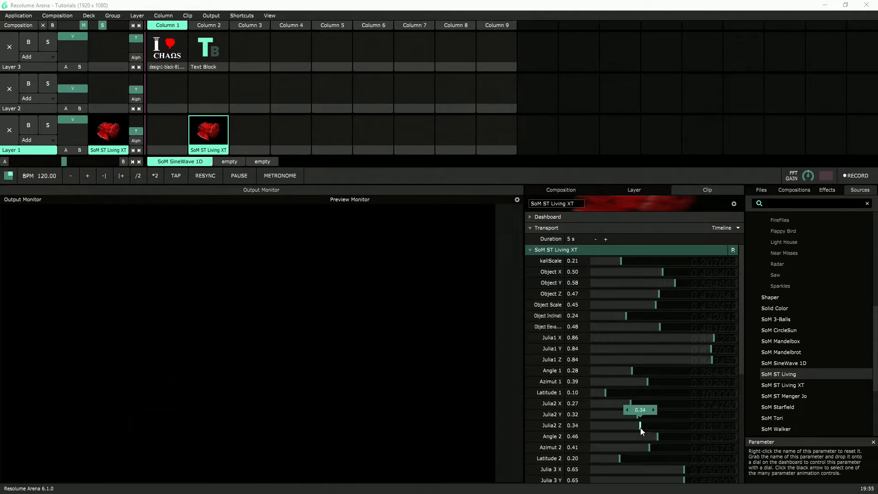
Set Julia1 X and Y to 1 and Julia1 Z to 0.98, with Julia2 X and Y at 0.60 and Julia2 Z at 0.56
left_click_drag(728, 338, 717, 363)
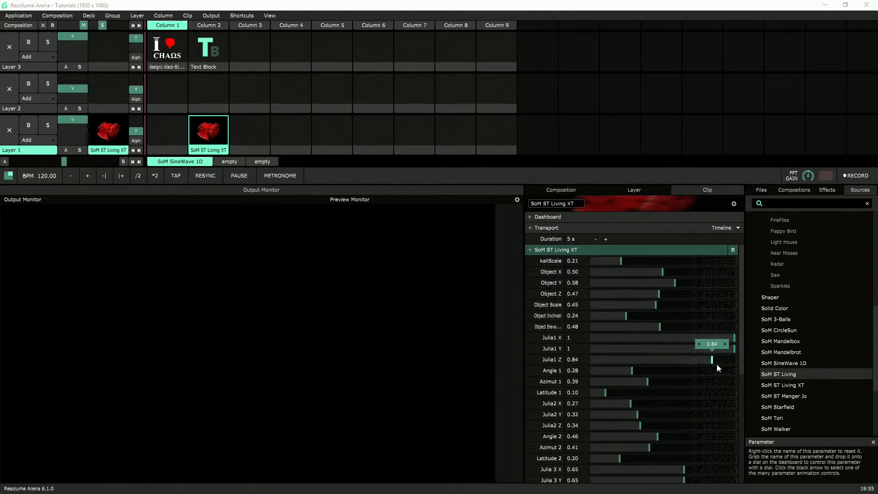
left_click_drag(630, 403, 706, 434)
left_click_drag(665, 405, 671, 423)
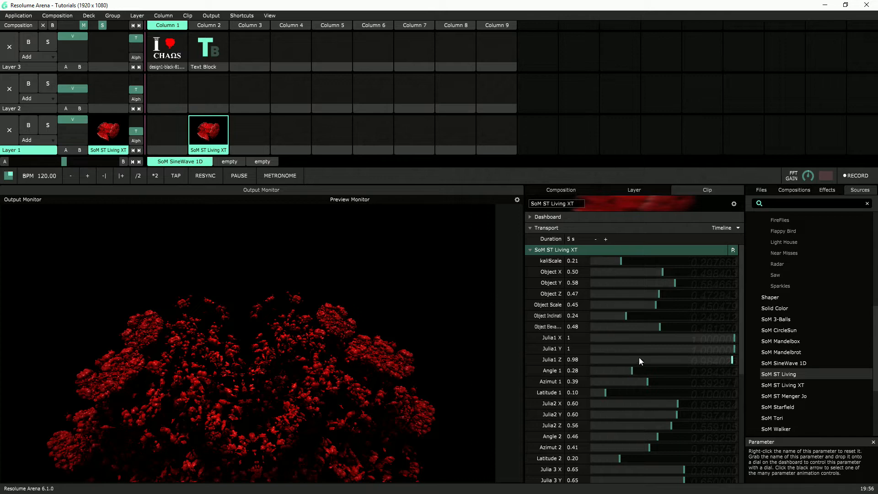
Set Angle 1 to 0.18 and Azimut 1 to 0.44
left_click_drag(635, 372, 618, 386)
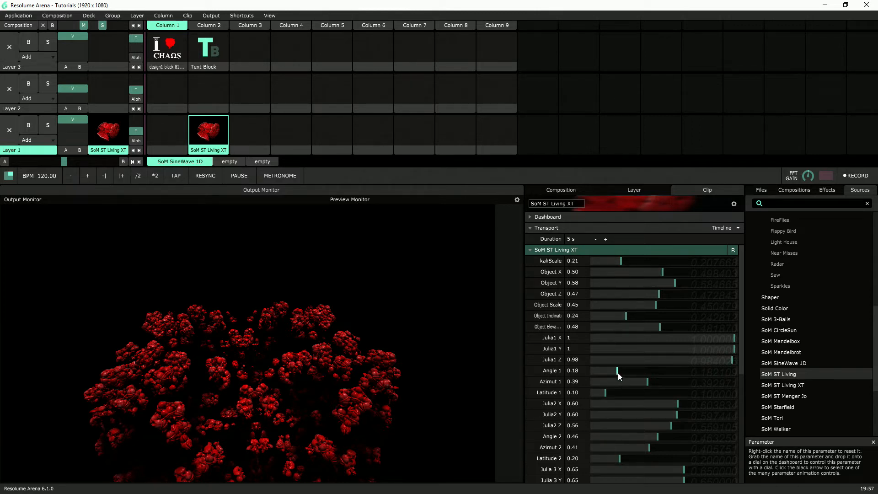
left_click_drag(642, 381, 658, 391)
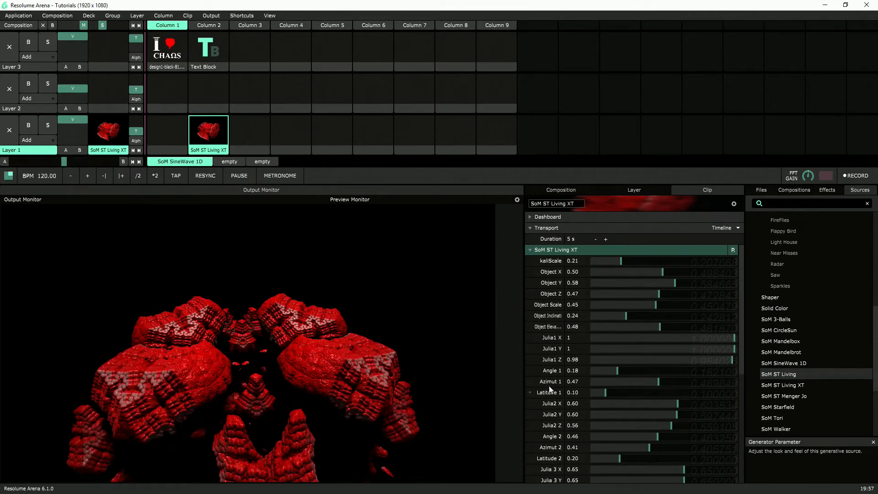
mouse_move(667, 382)
left_mouse_down()
mouse_move(744, 385)
mouse_move(656, 386)
left_mouse_up()
Add an envelope to Azimut 1 and switch the parameter to Timeline animation
left_click(530, 382)
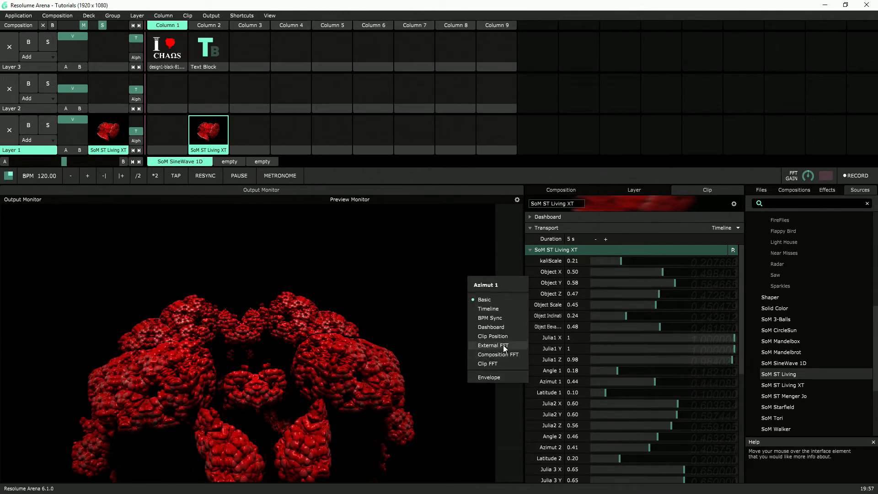
left_click(489, 378)
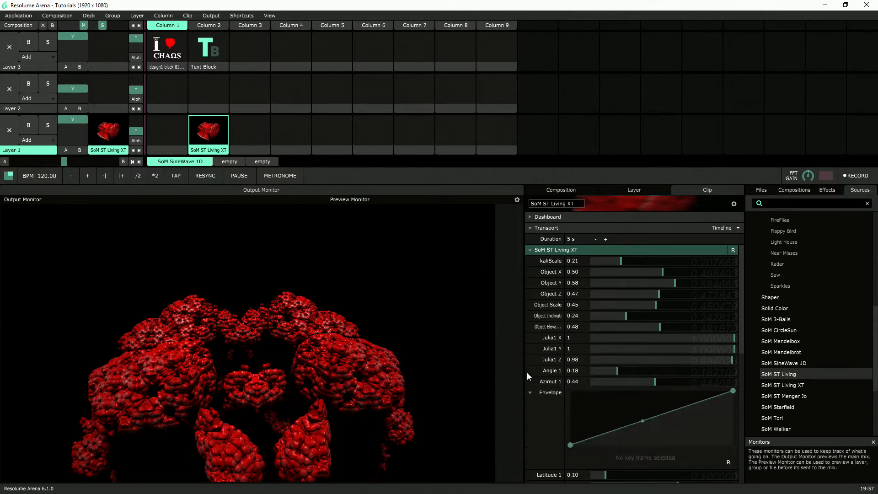
left_click(528, 382)
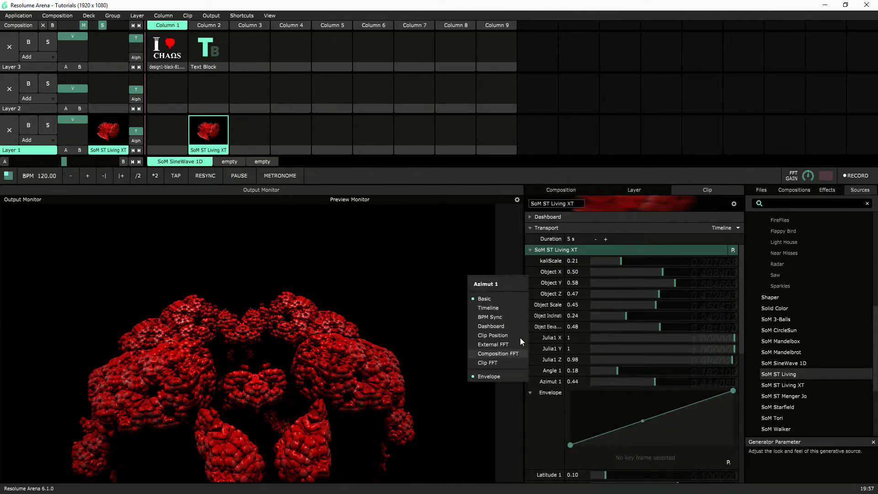
left_click(504, 308)
Shape the Azimut 1 envelope with end keyframes at about 0.50 and a new keyframe of 0.73 at 50 % phase
left_click_drag(569, 455, 570, 429)
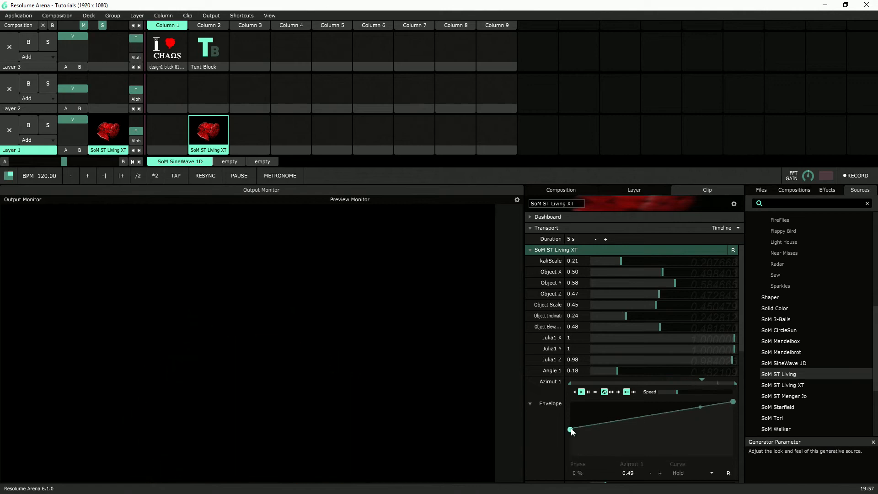
left_click_drag(733, 402, 733, 429)
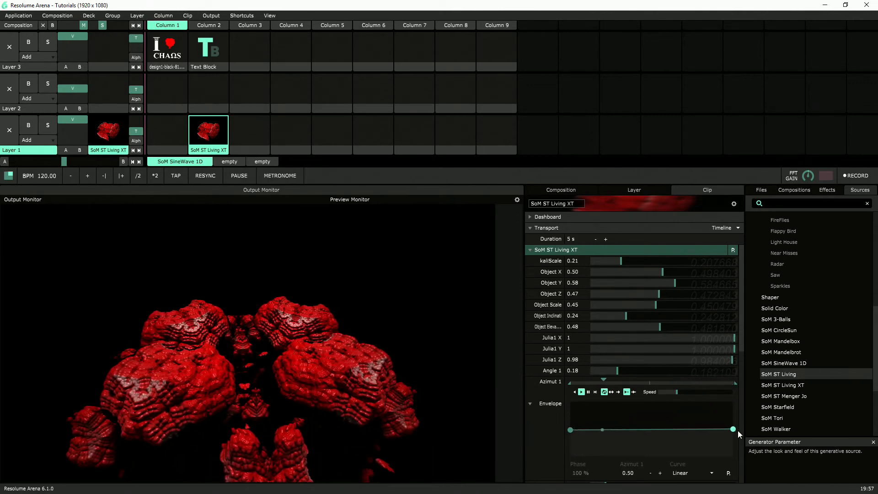
left_click(653, 430)
left_click_drag(653, 430, 651, 416)
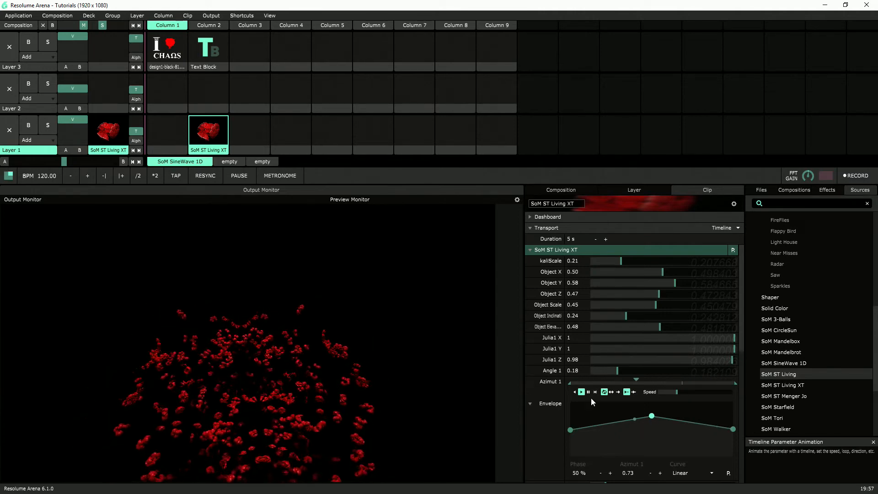
Copy the value of the Azimut 1 envelope's first keyframe into its last keyframe so both match
left_click(733, 432)
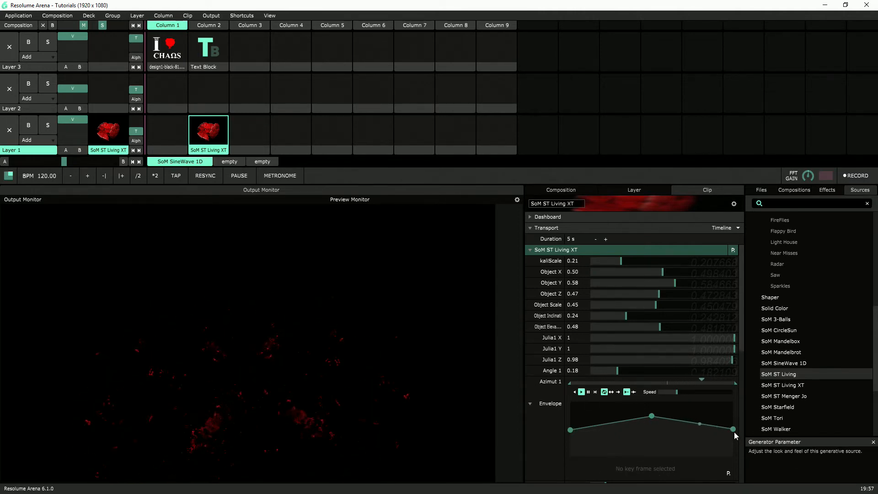
left_click(570, 430)
double_click(629, 473)
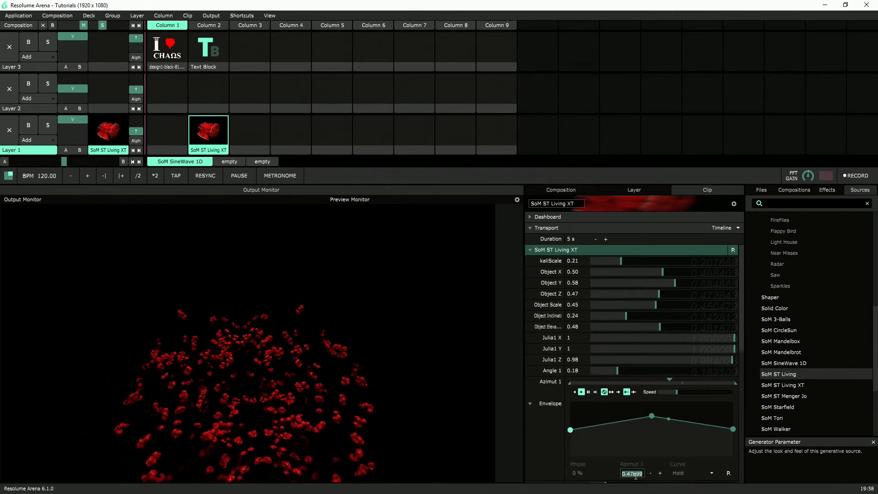
right_click(630, 474)
left_click(611, 423)
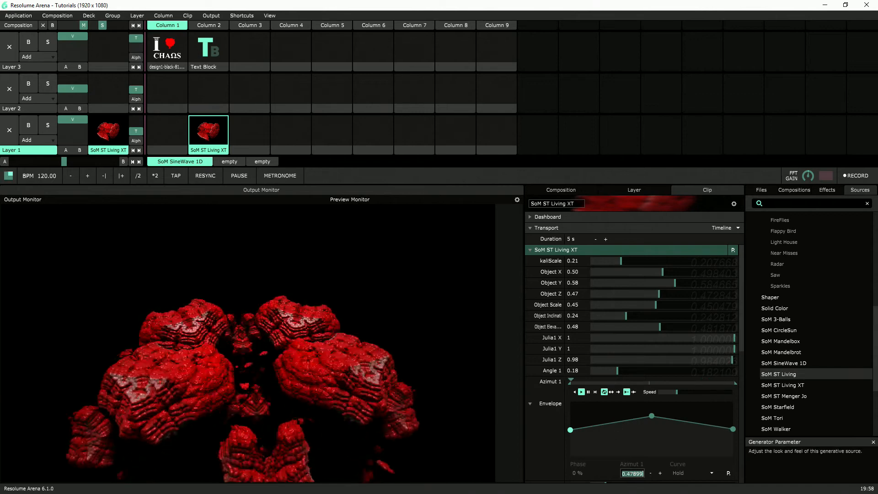
right_click(634, 476)
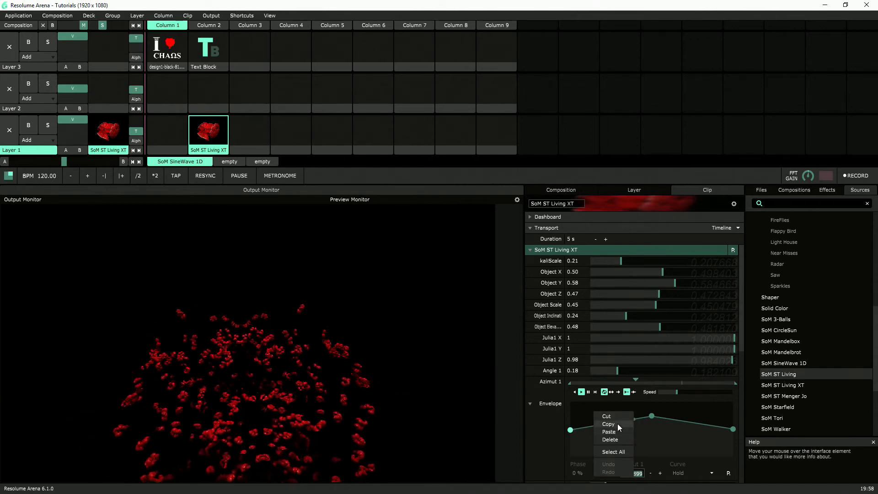
left_click(617, 424)
left_click(731, 427)
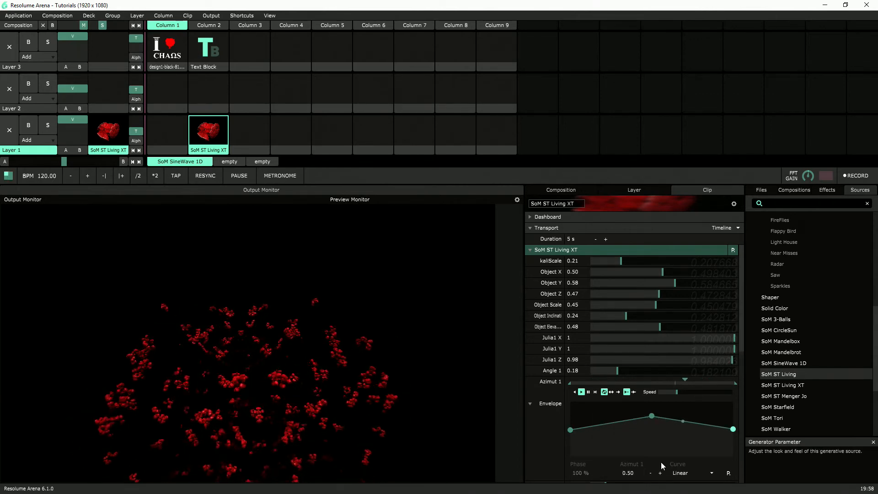
double_click(629, 473)
right_click(629, 473)
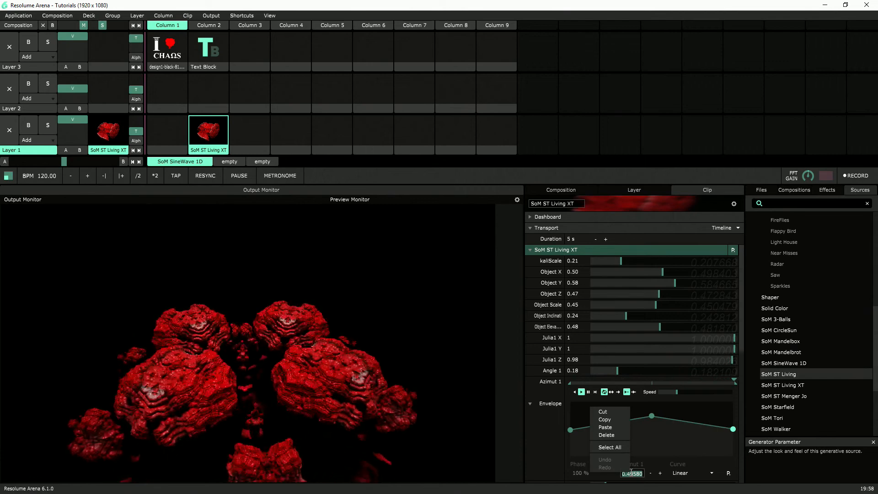
left_click(616, 426)
key("Return")
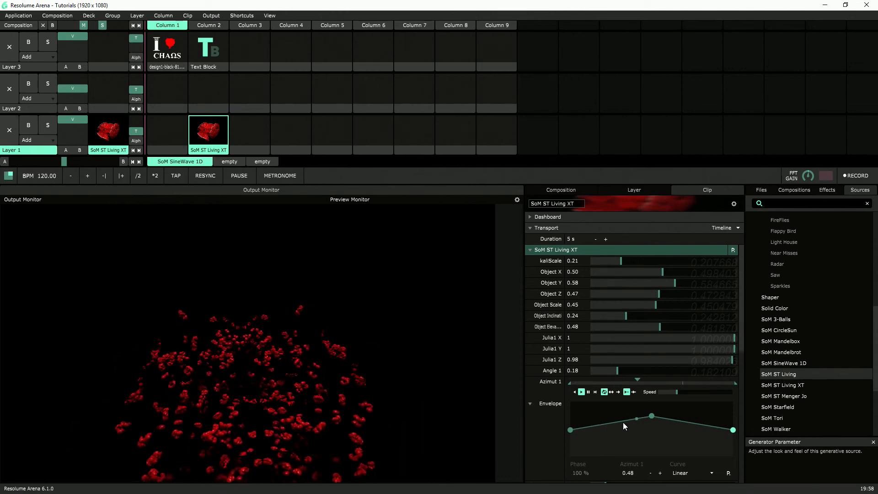
Return Azimut 1 to Basic control and remove its envelope
left_click(530, 380)
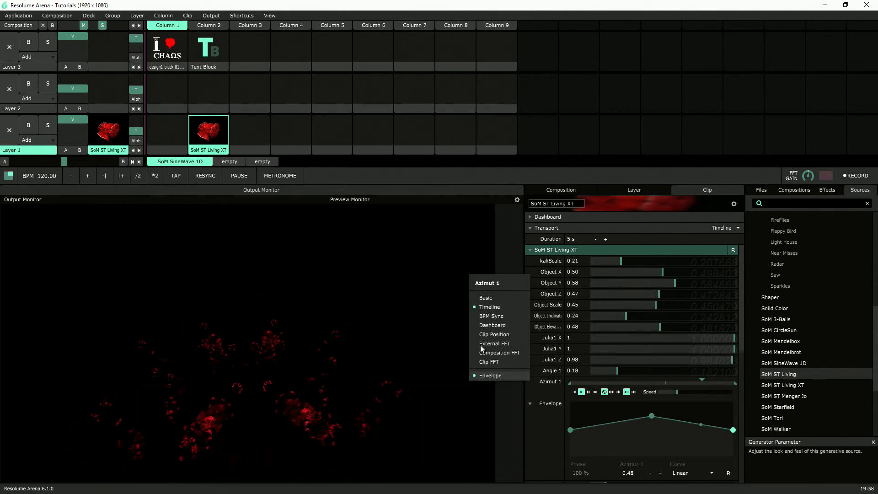
left_click(487, 298)
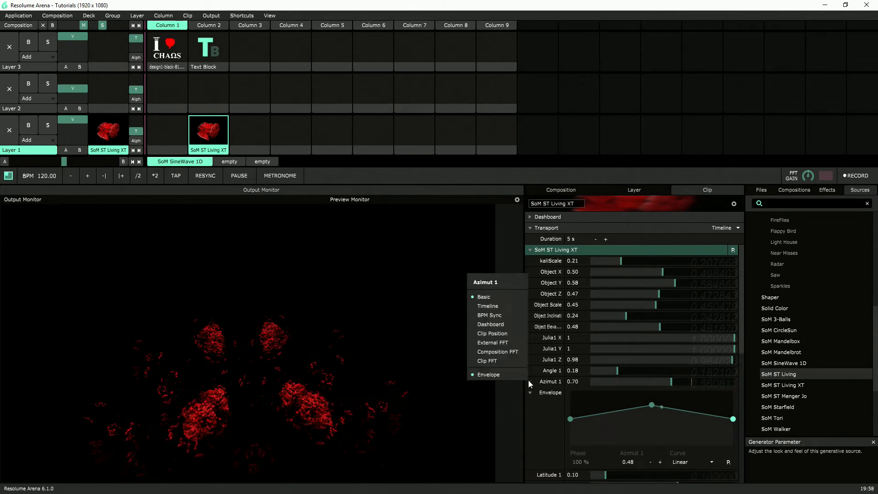
left_click(503, 373)
Set Latitude 1 to 0.41 and Angle 1 to 0.12
mouse_move(605, 392)
left_mouse_down()
mouse_move(710, 402)
mouse_move(641, 409)
mouse_move(659, 409)
mouse_move(641, 378)
mouse_move(615, 368)
mouse_move(625, 377)
mouse_move(592, 378)
mouse_move(606, 379)
left_mouse_up()
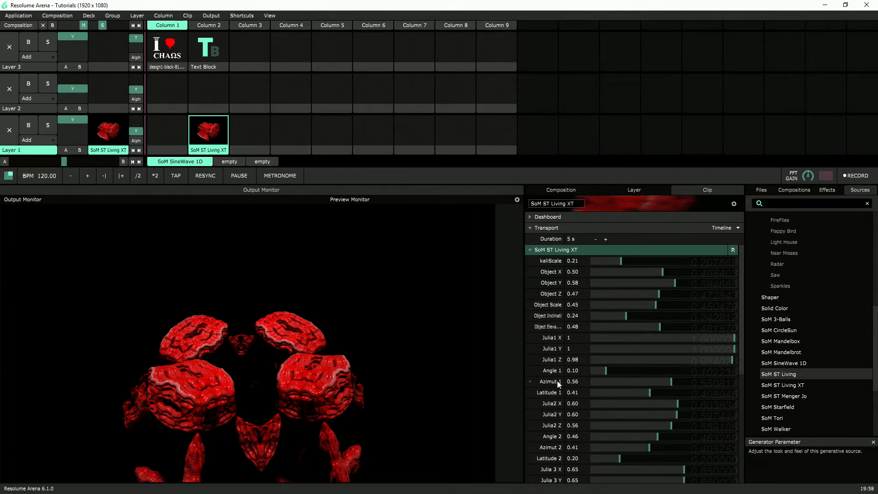
mouse_move(606, 373)
left_mouse_down()
mouse_move(753, 380)
mouse_move(583, 385)
mouse_move(607, 385)
left_mouse_up()
scroll(588, 388, "down", 2)
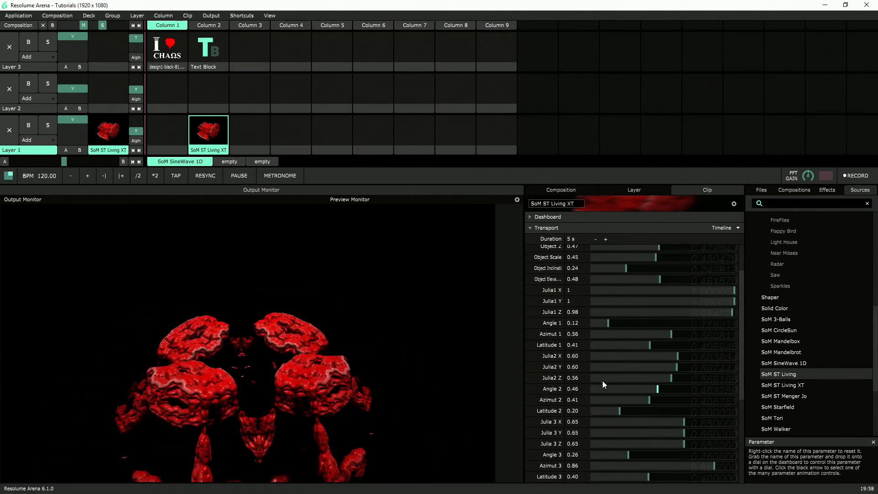
Add an envelope to Angle 1 and apply the LFO preset to it
left_click(529, 323)
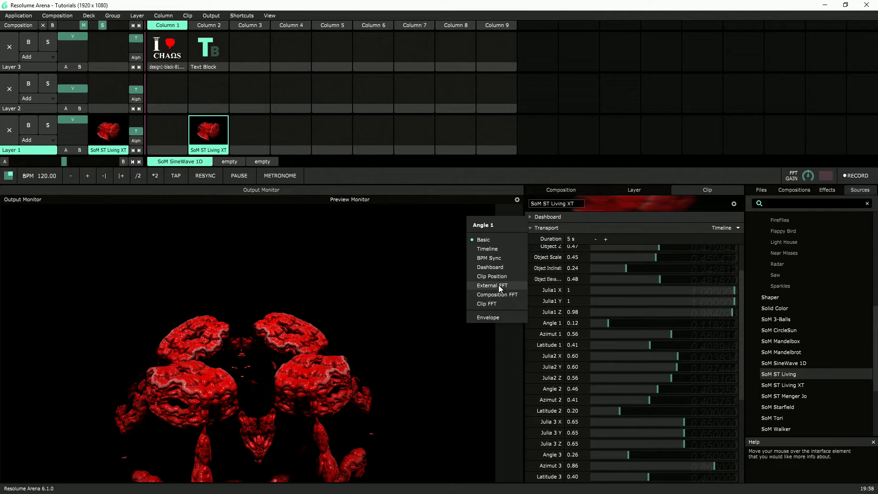
left_click(492, 318)
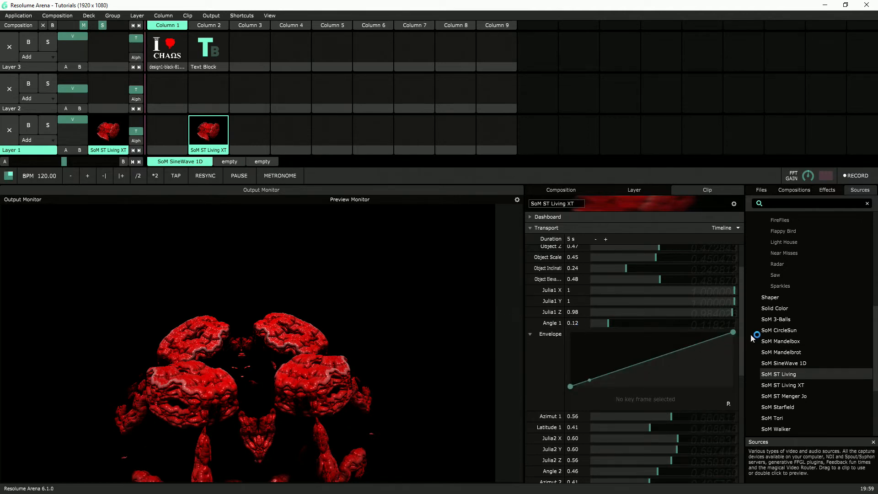
left_click_drag(732, 333, 736, 414)
left_click(727, 403)
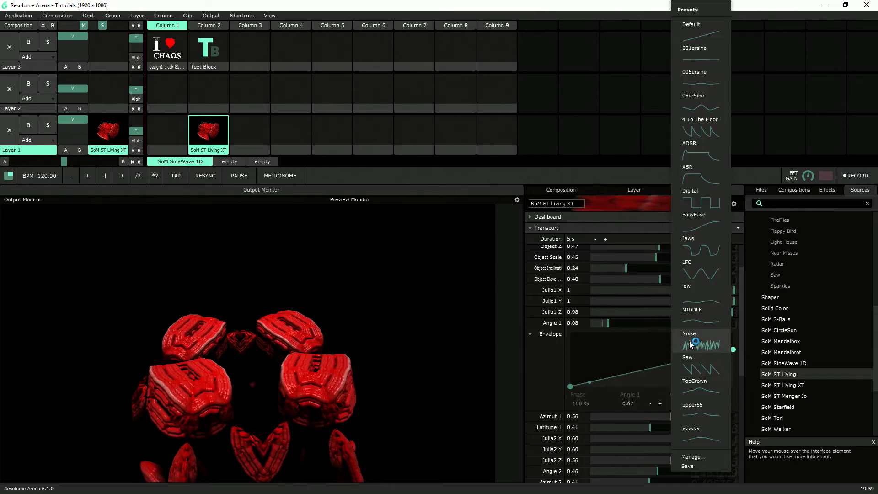
left_click(700, 272)
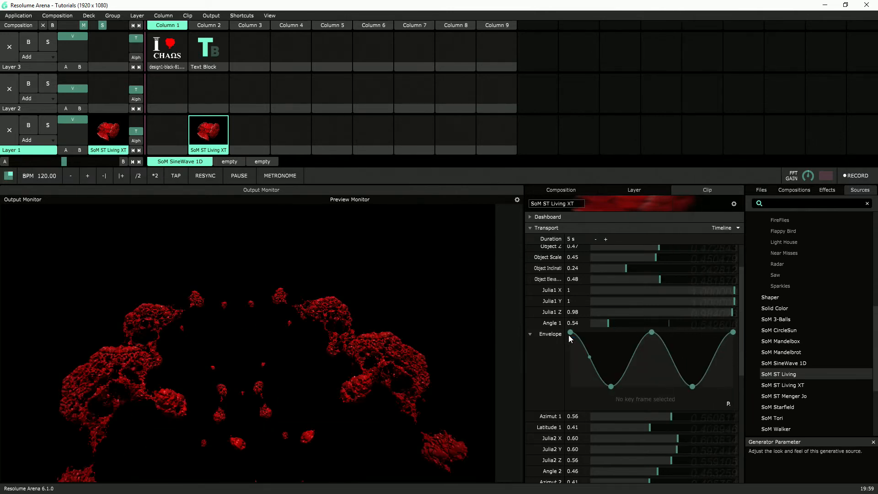
Lower the Angle 1 envelope's three peaks to about 0.3 and switch the parameter to Timeline animation
left_click_drag(570, 333, 576, 370)
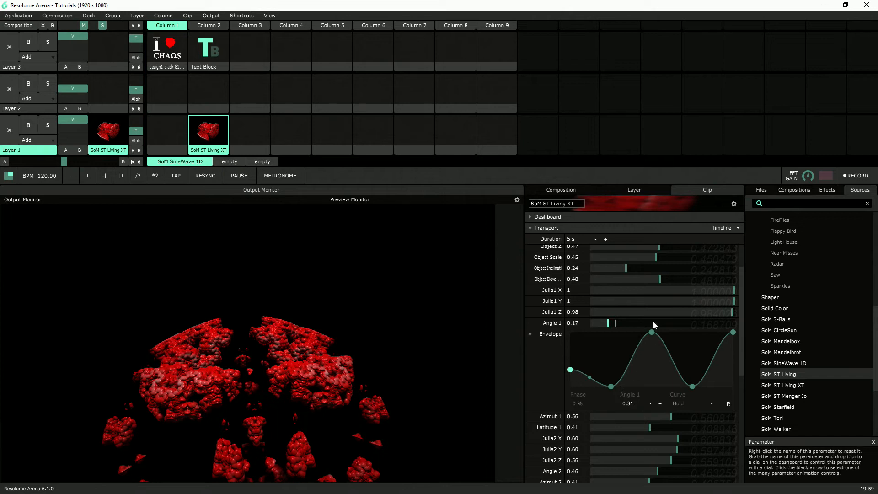
left_click_drag(652, 332, 654, 369)
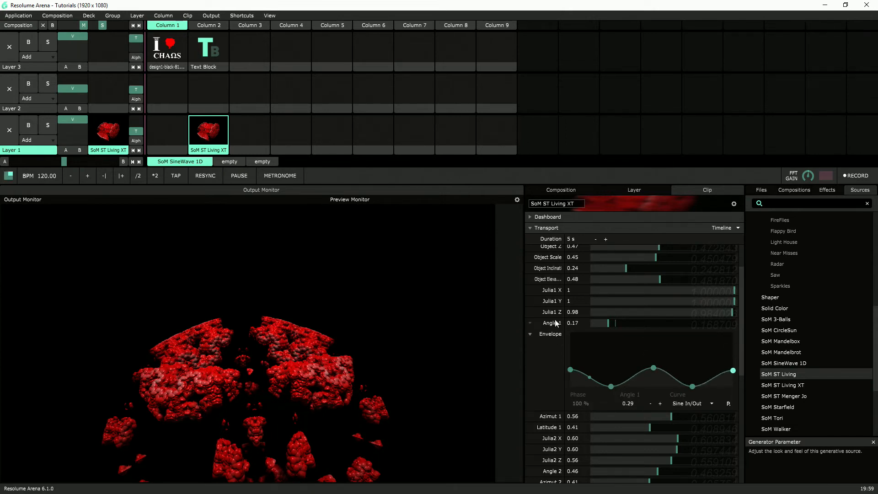
left_click(528, 323)
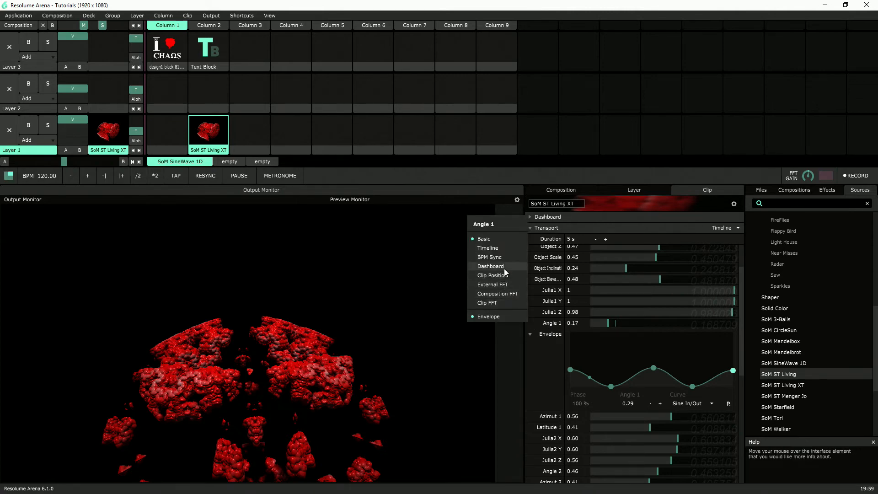
left_click(498, 248)
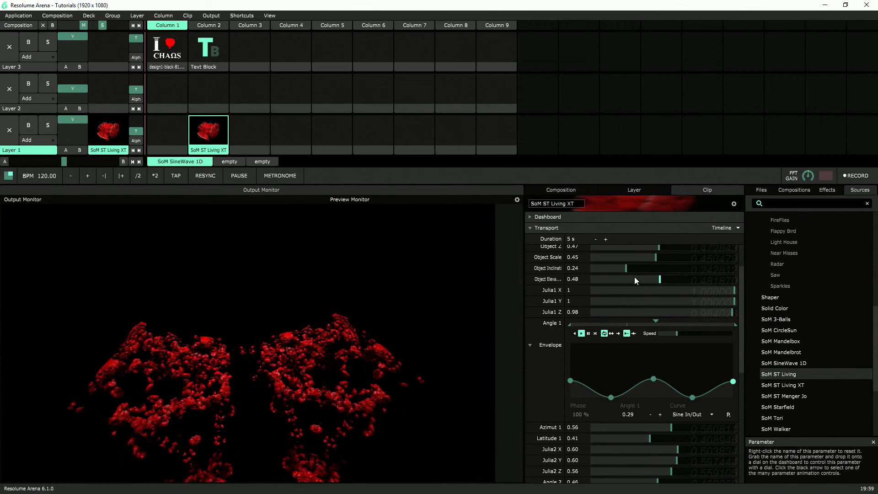
Raise the Object Inclination to 0.43
scroll(634, 280, "up", 2)
mouse_move(656, 306)
left_click_drag(626, 315, 654, 317)
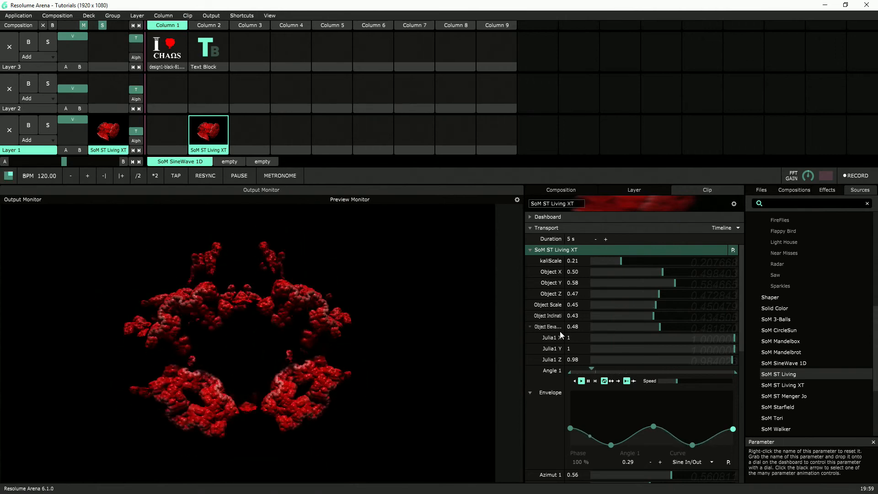
Return Angle 1 from Timeline animation to Basic control, keeping its envelope
scroll(656, 279, "down", 2)
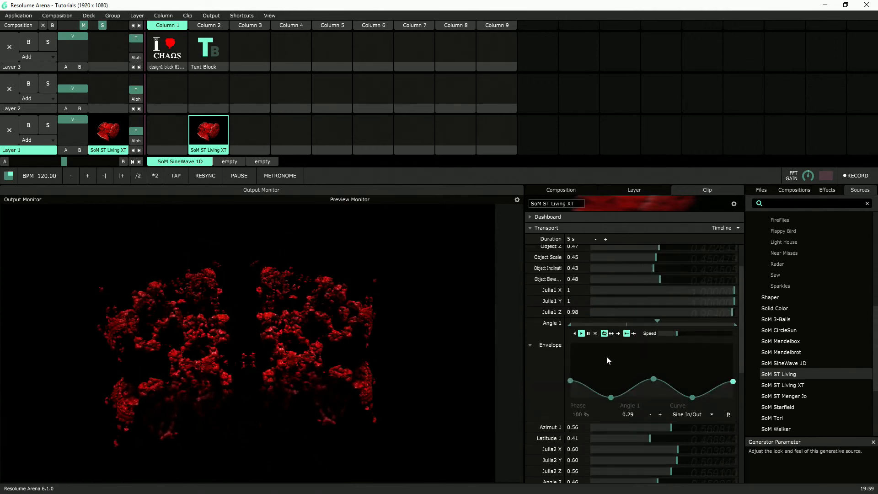
left_click(529, 322)
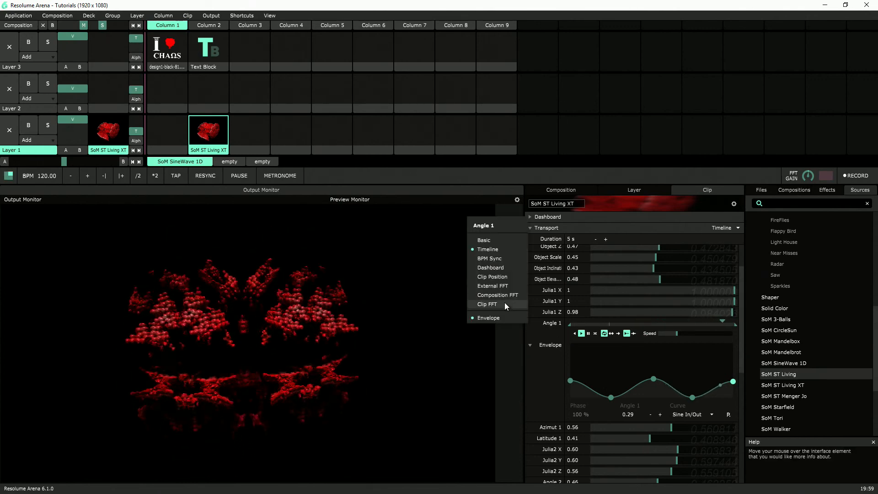
left_click(504, 242)
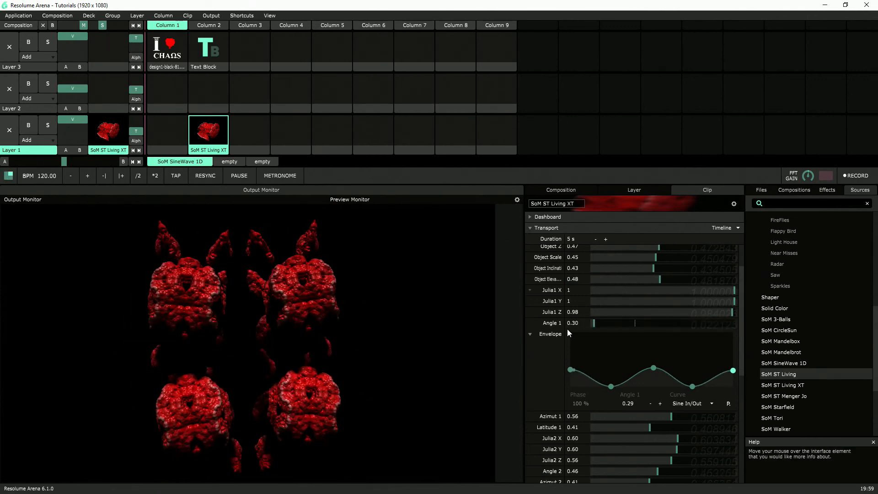
Run Angle 1 briefly in Timeline animation, return it to Basic control and leave it at about 0.08
left_click(529, 322)
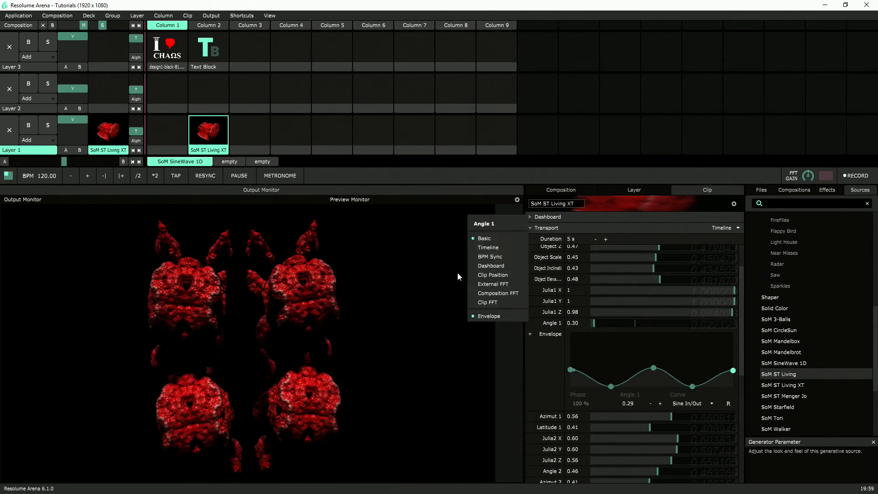
left_click(504, 249)
left_click(528, 321)
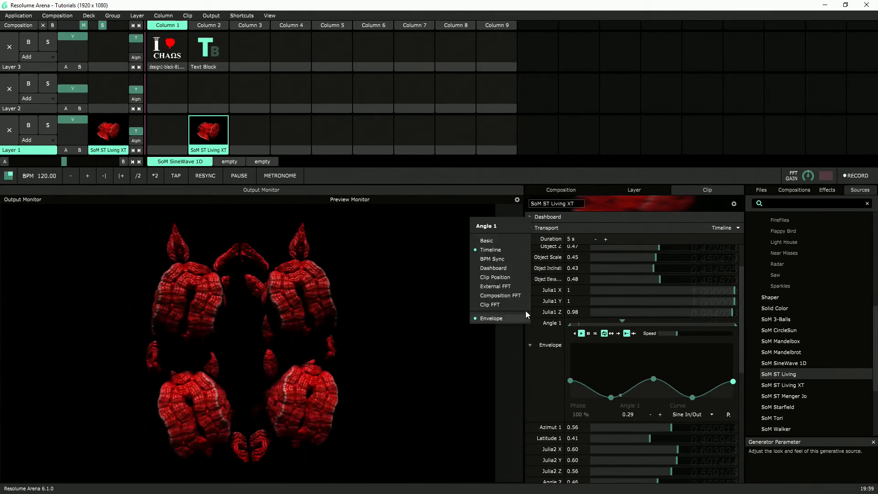
left_click(517, 240)
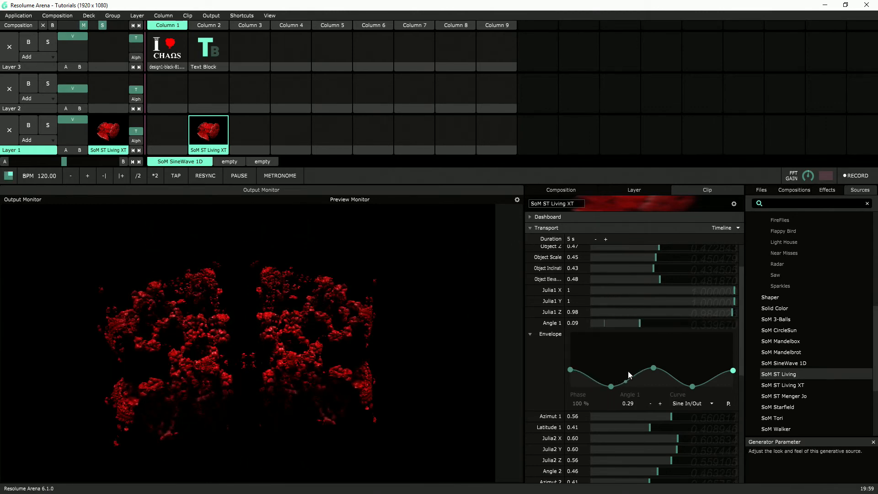
mouse_move(641, 324)
left_mouse_down()
mouse_move(676, 326)
mouse_move(639, 328)
mouse_move(639, 339)
left_mouse_up()
Lower the Object Inclination to 0.33 and collapse the Angle 1 envelope
scroll(629, 396, "up", 3)
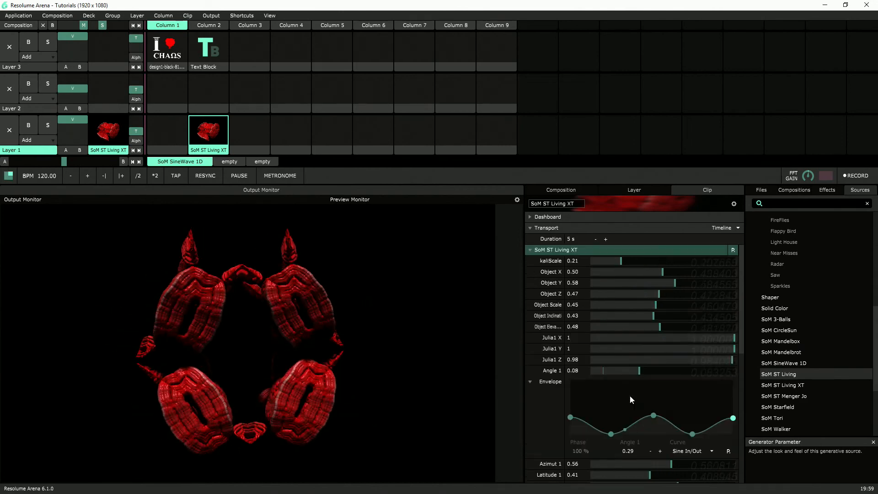
left_click_drag(664, 316, 638, 320)
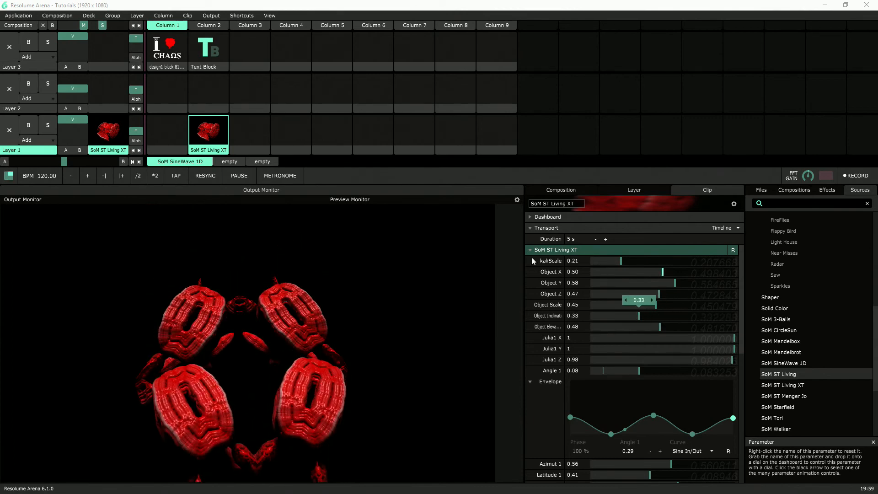
scroll(608, 343, "down", 2)
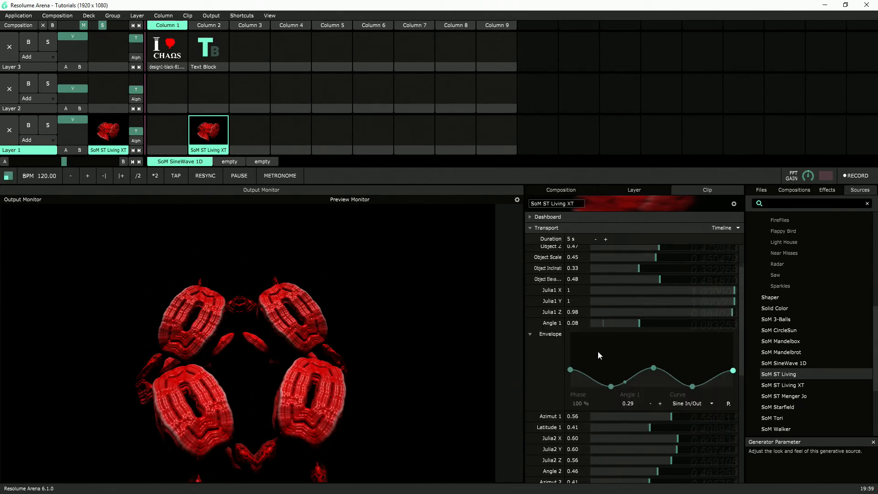
left_click(529, 333)
Set Color 1 Red to 83.91 and reduce Color 1 Green, Color 1 Blue and Color 2 Red to 0
scroll(632, 393, "down", 6)
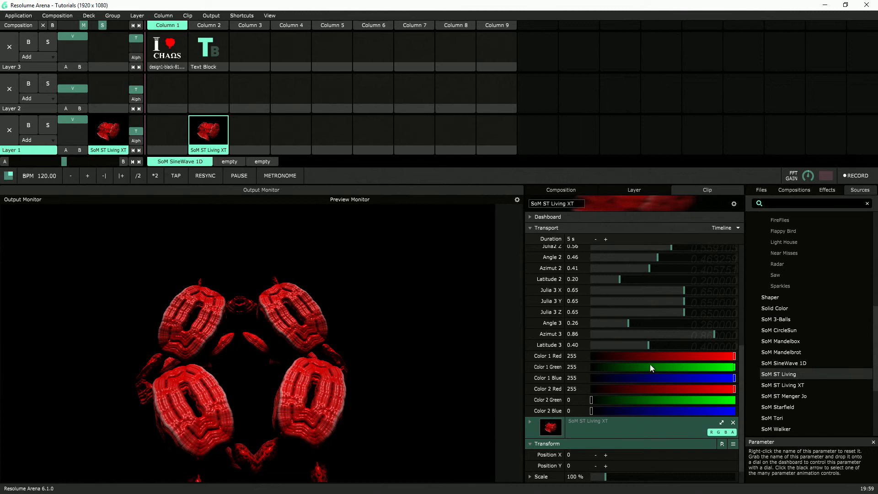
left_click_drag(709, 355, 638, 364)
left_click_drag(733, 368, 587, 380)
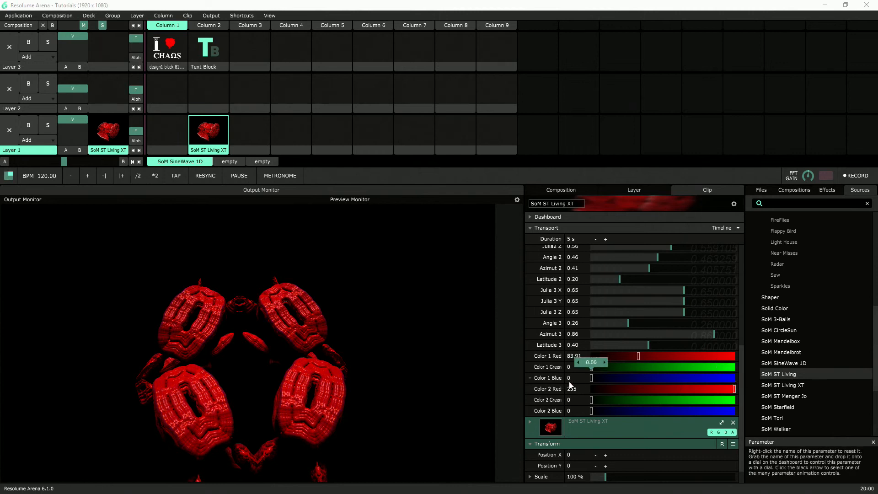
left_click_drag(718, 396, 559, 393)
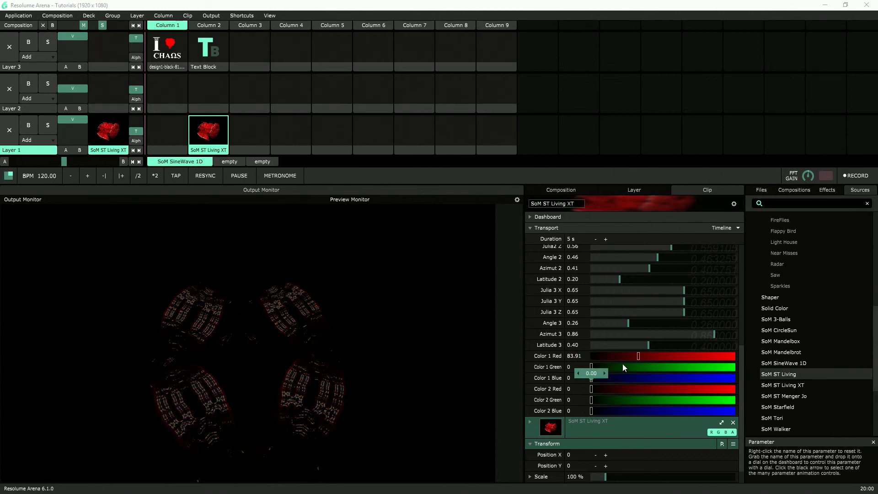
Raise Color 1 Red to 255, set Latitude 3 to 0.38 and bring Color 2 Red back up to a bright level
left_click_drag(638, 358, 681, 361)
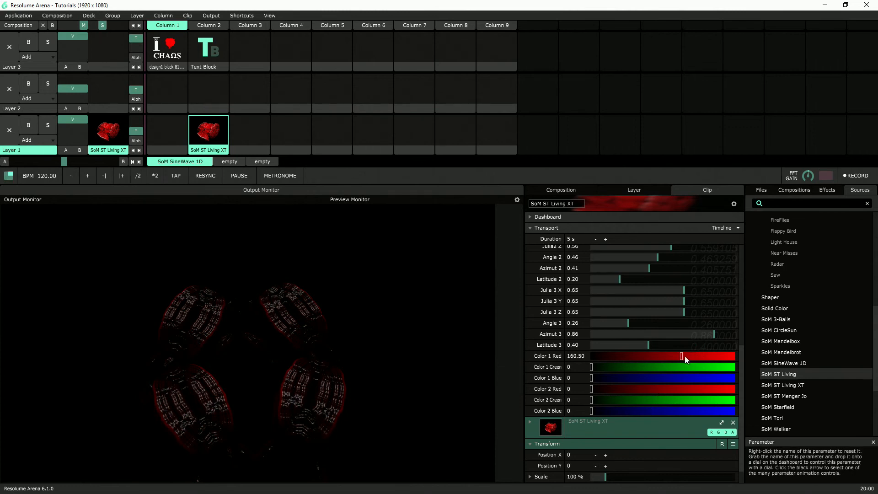
left_click_drag(683, 355, 765, 354)
left_click_drag(656, 341, 647, 350)
left_click_drag(616, 388, 684, 397)
scroll(639, 297, "up", 5)
scroll(586, 401, "down", 2)
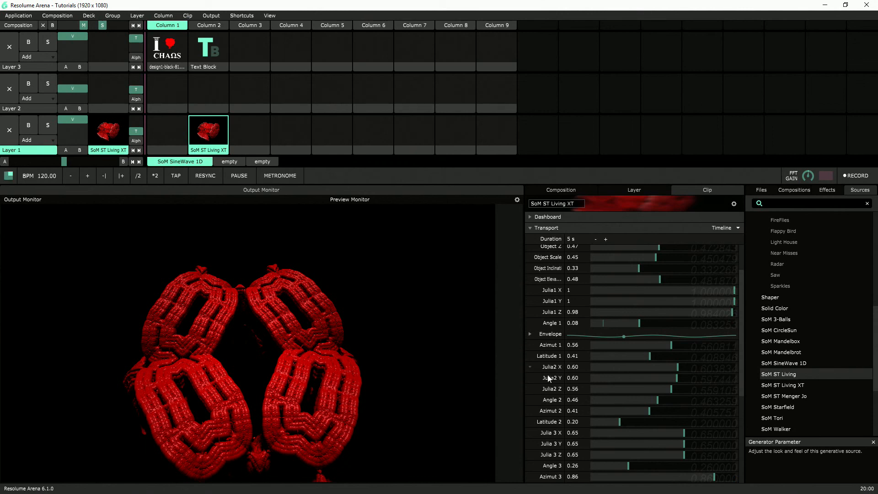
scroll(570, 390, "down", 2)
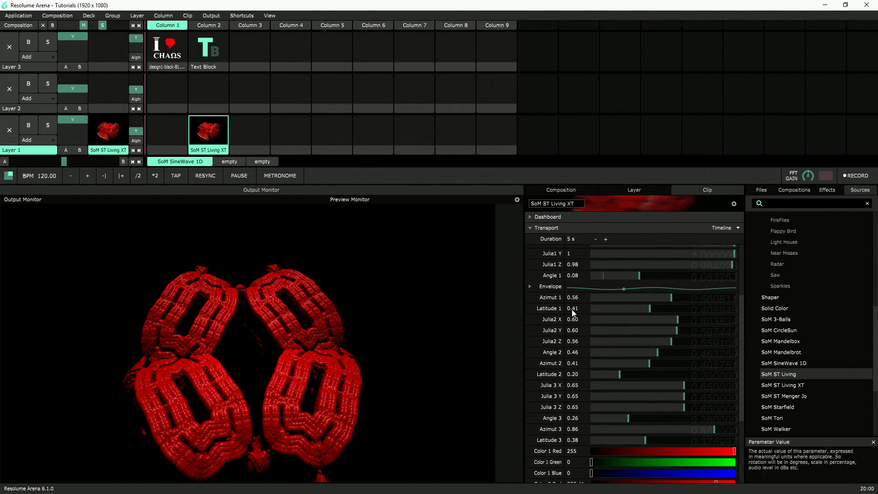
Trigger the Text Block clip in Column 2 of Layer 3 over the fractal
left_click(204, 61)
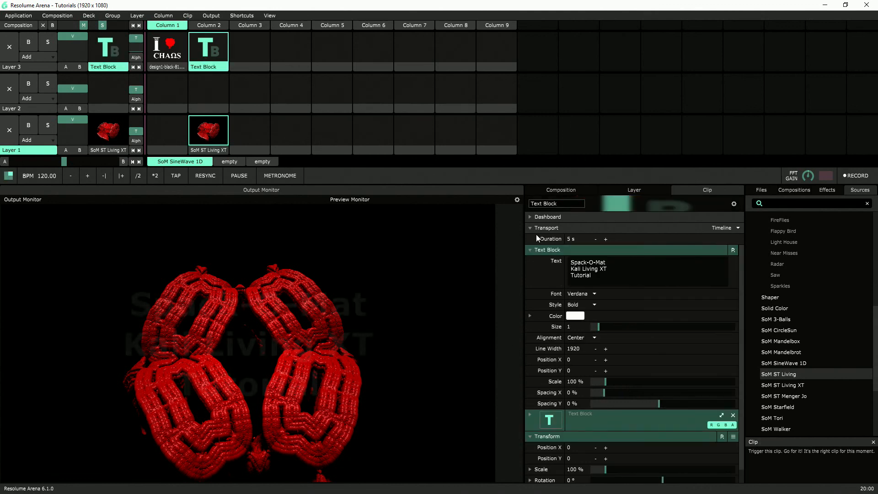